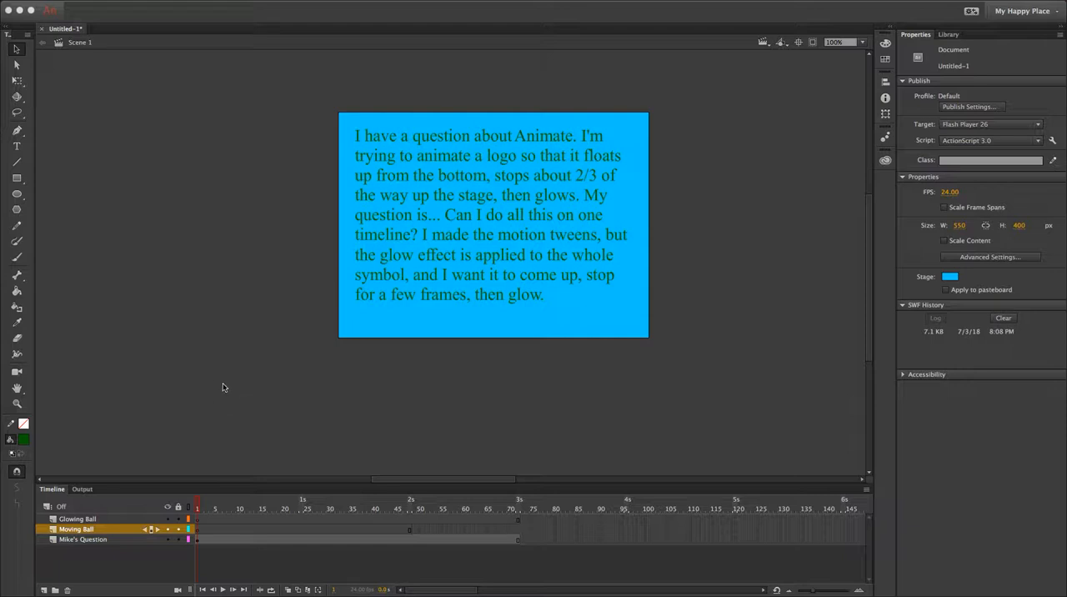
# Hide the question text layer and draw a circle about 114 px wide just below the stage on the Moving Ball layer.
pyautogui.click(167, 539)
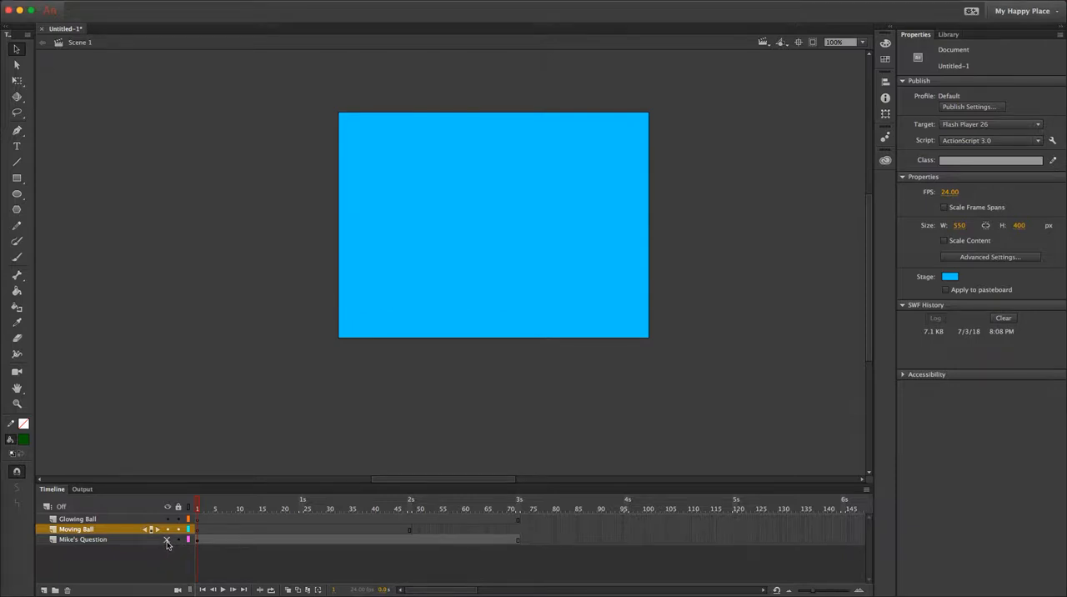
pyautogui.click(88, 530)
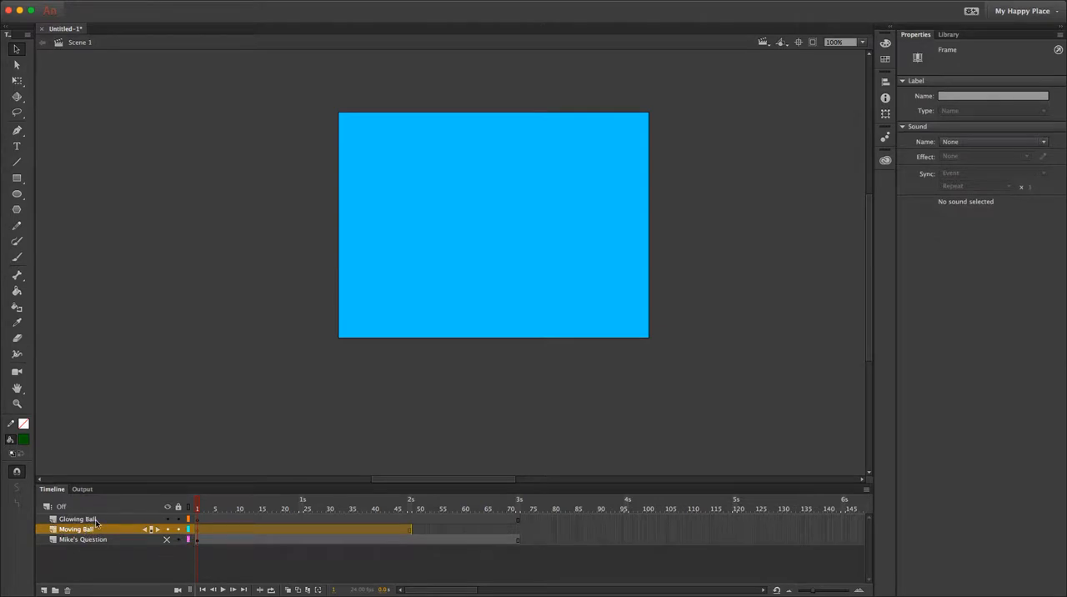
pyautogui.click(17, 193)
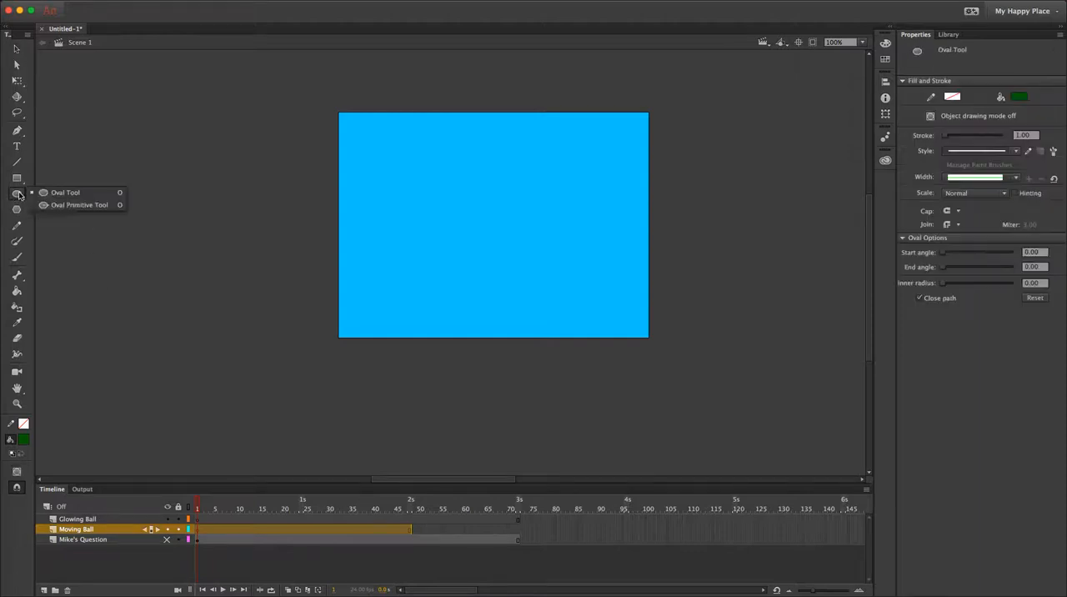
pyautogui.click(67, 194)
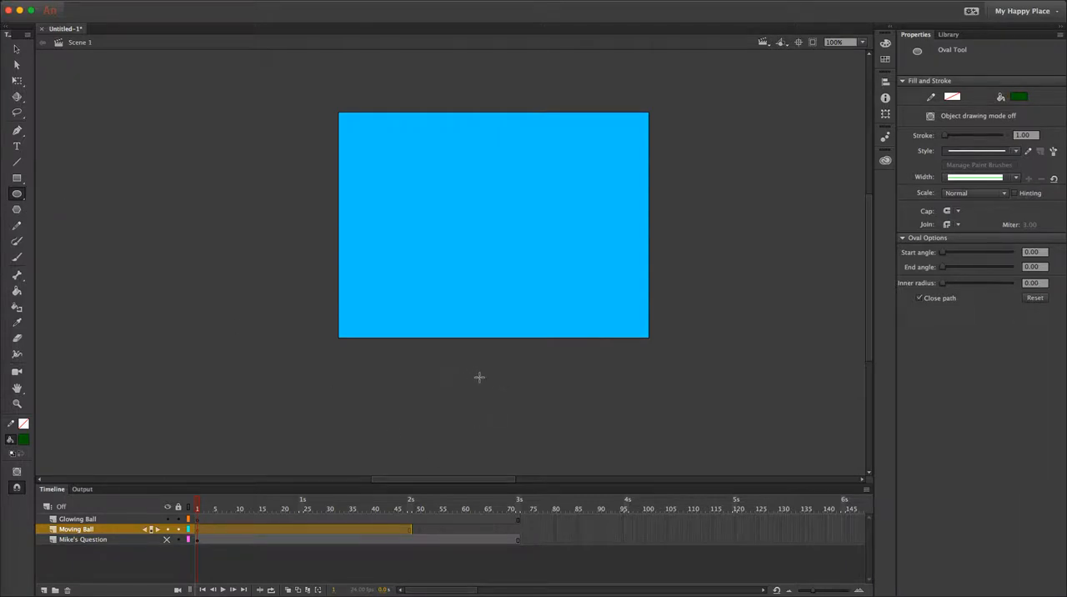
pyautogui.moveTo(485, 372); pyautogui.dragTo(503, 403)
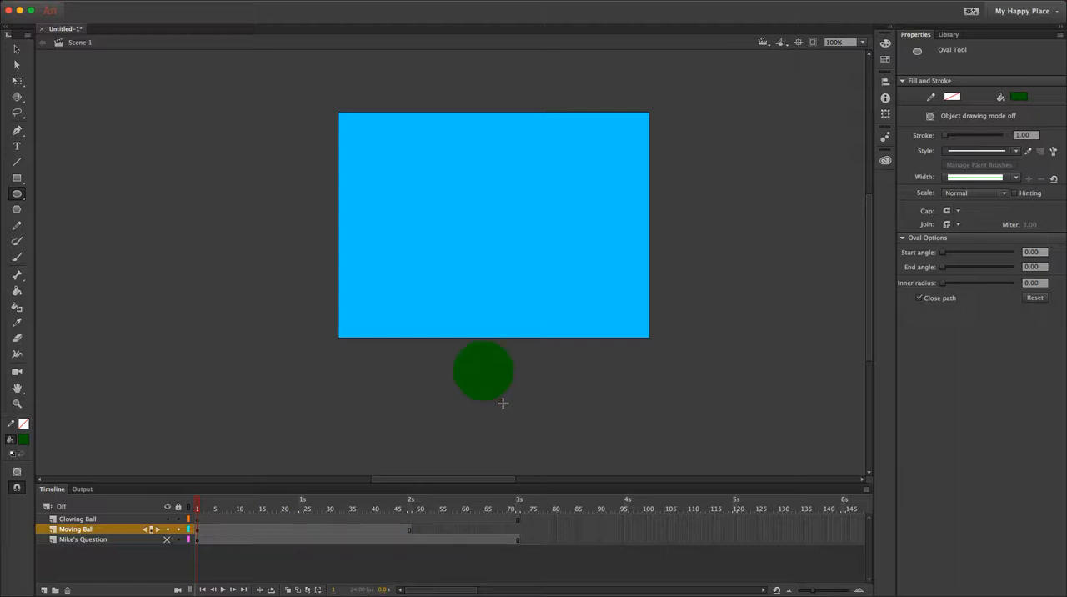
# Fill the circle below the stage with the default blue radial gradient and deselect it.
pyautogui.moveTo(15, 73)
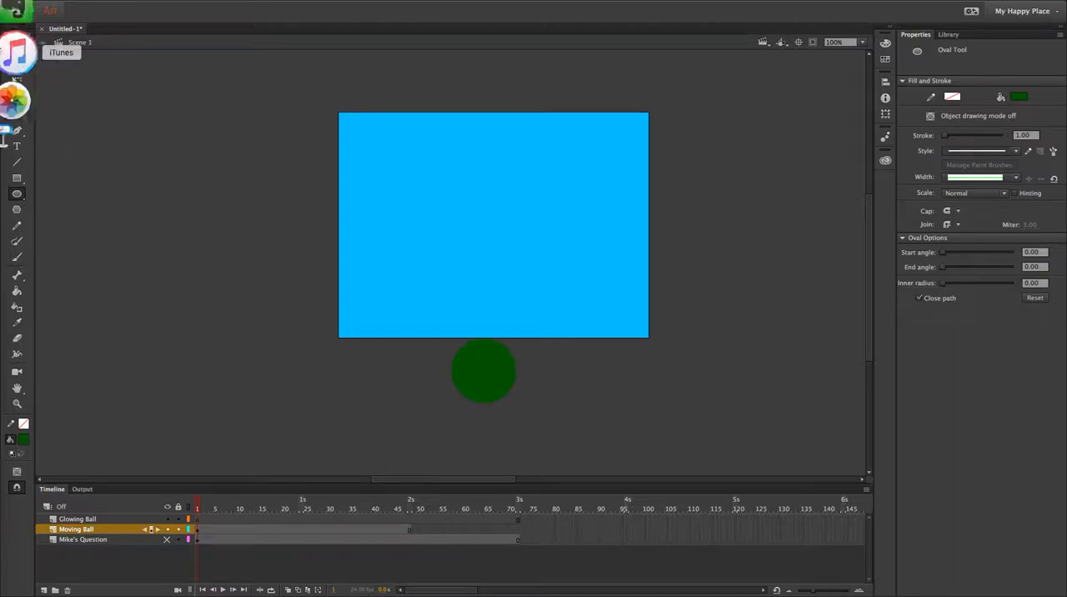
pyautogui.click(16, 48)
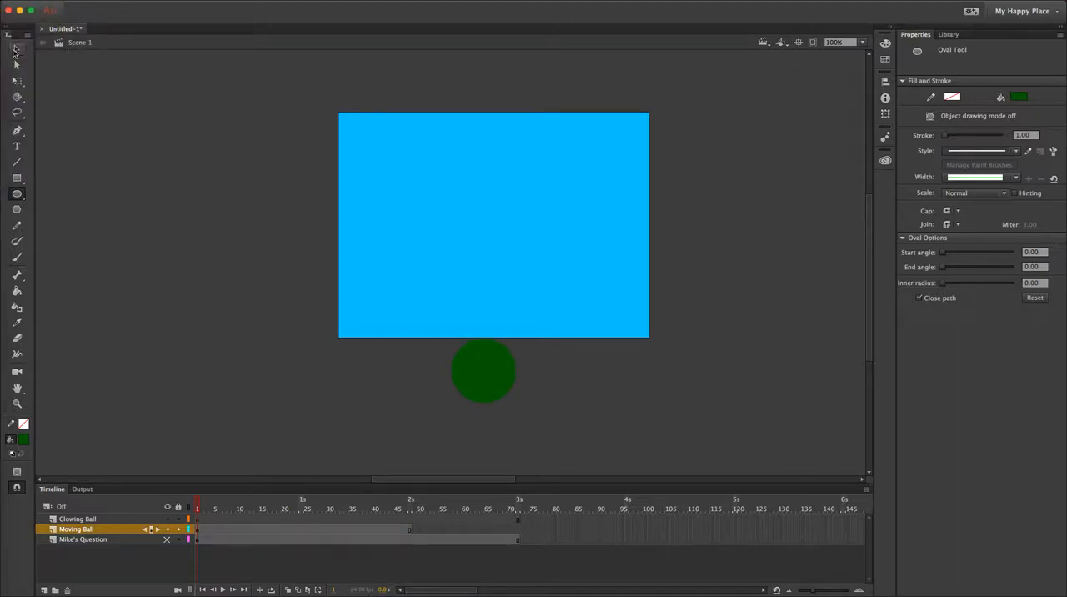
pyautogui.click(485, 385)
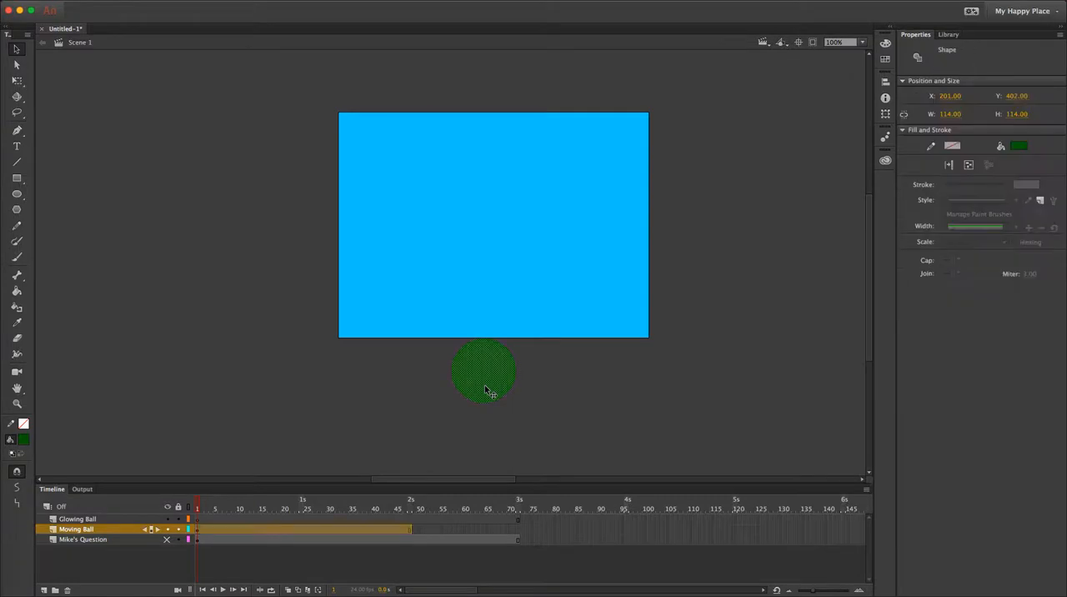
pyautogui.click(25, 442)
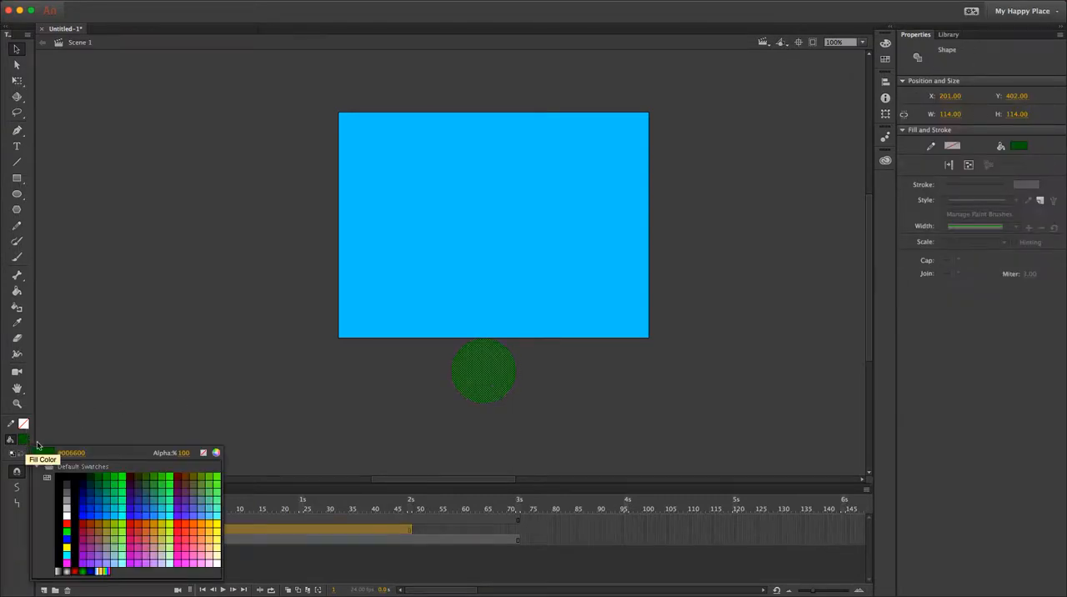
pyautogui.click(97, 570)
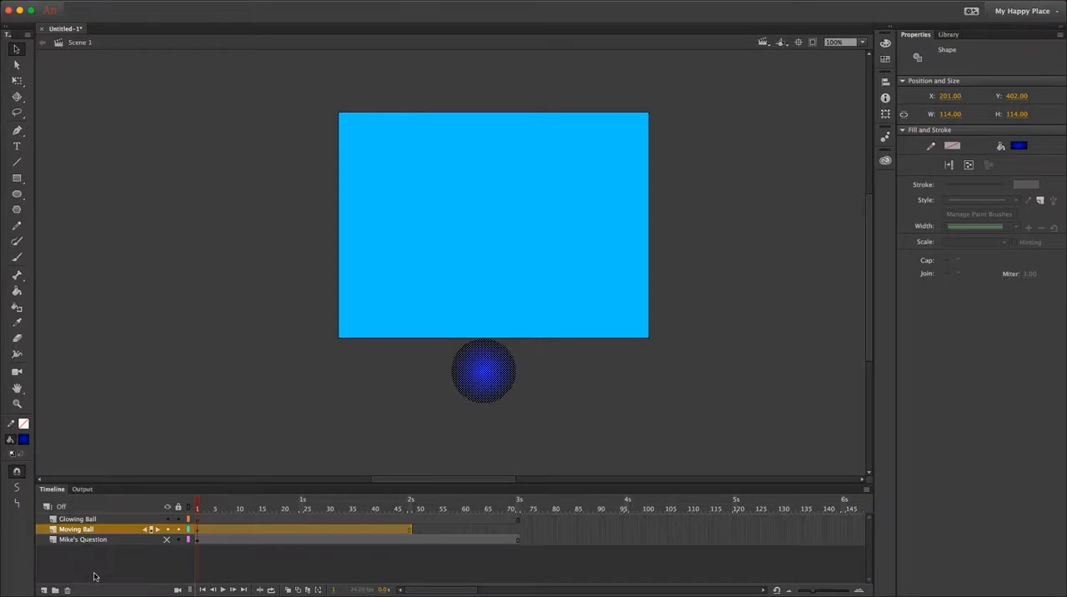
pyautogui.click(81, 119)
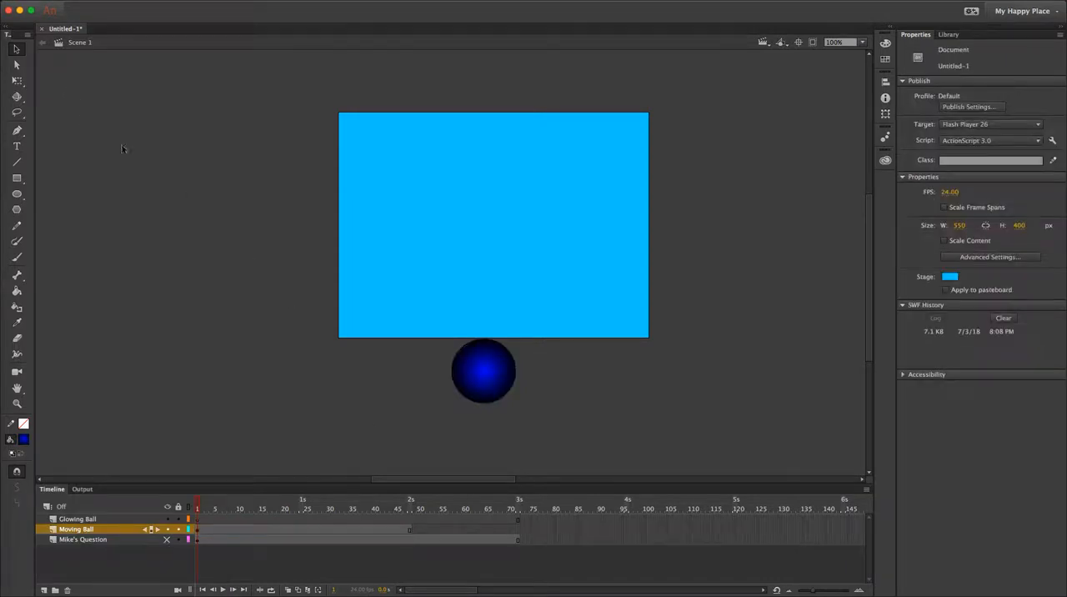
# Move the gradient ball up onto the stage to about X 241, Y 173.
pyautogui.moveTo(465, 378)
pyautogui.mouseDown()
pyautogui.moveTo(474, 273)
pyautogui.moveTo(494, 386)
pyautogui.moveTo(490, 371)
pyautogui.mouseUp()
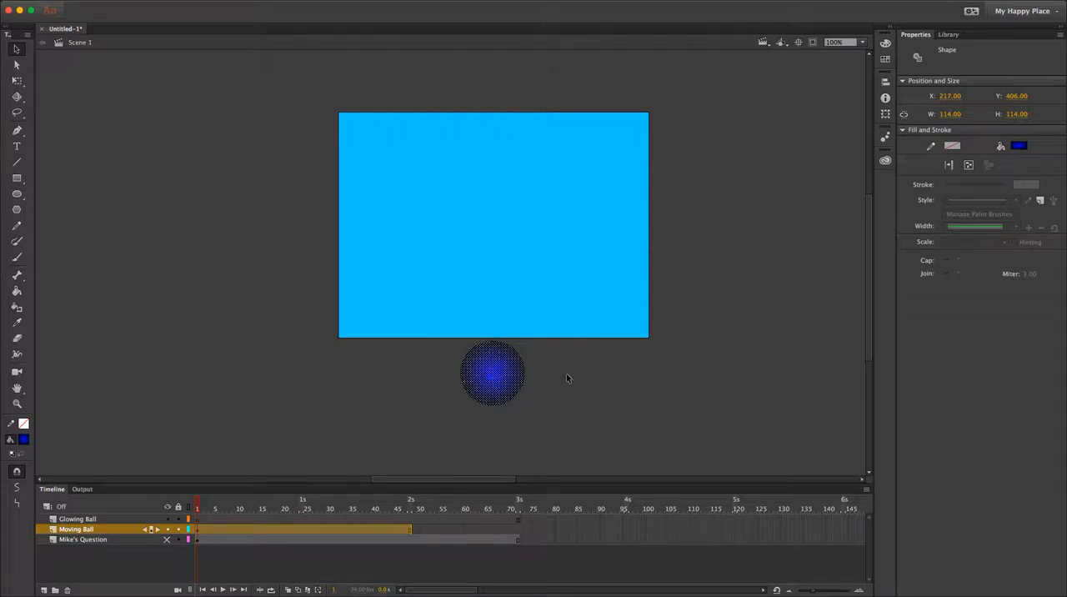
pyautogui.moveTo(490, 393); pyautogui.dragTo(501, 261)
pyautogui.click(722, 321)
pyautogui.click(504, 260)
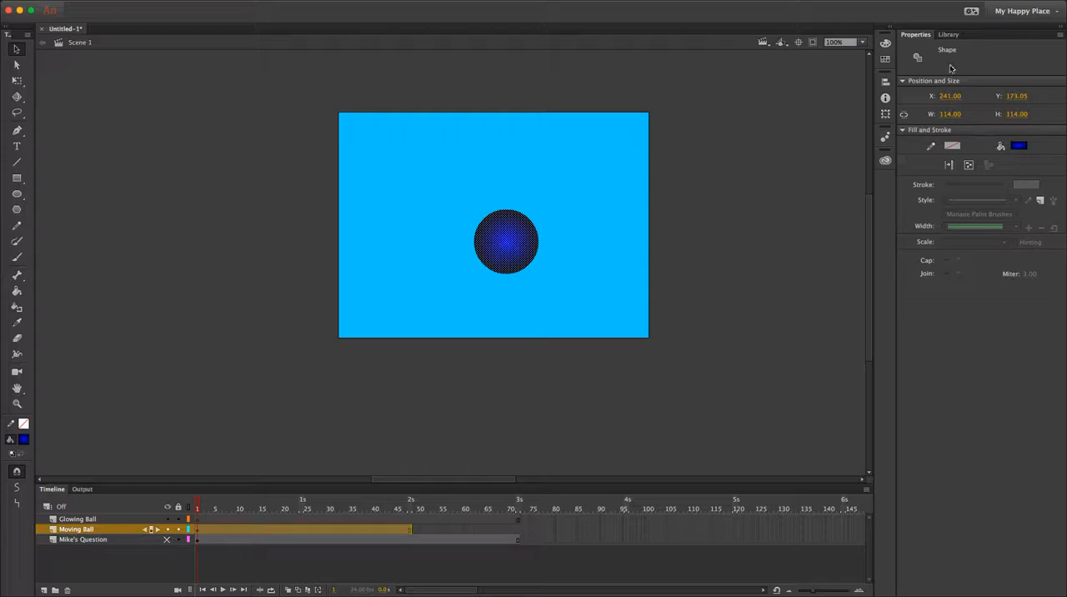
# Delete the existing Ball symbol from the document library.
pyautogui.click(950, 35)
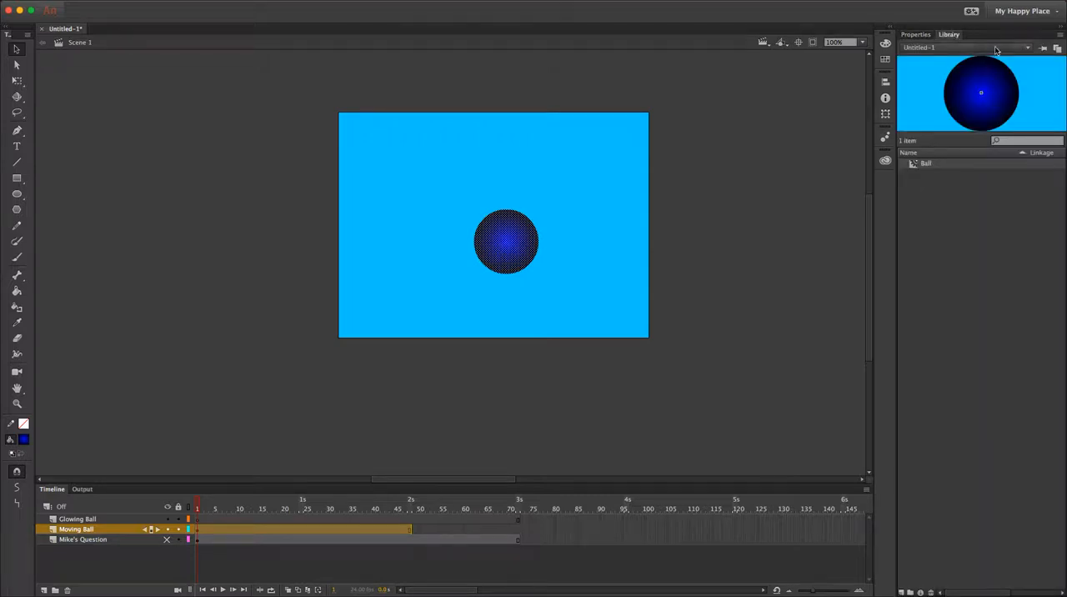
pyautogui.click(931, 165)
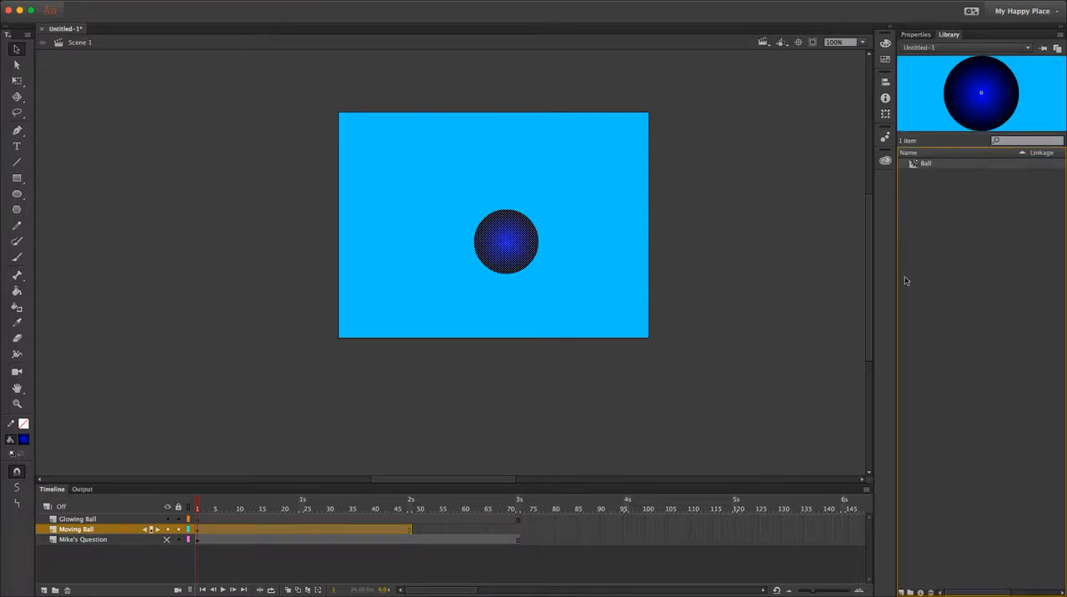
pyautogui.click(931, 592)
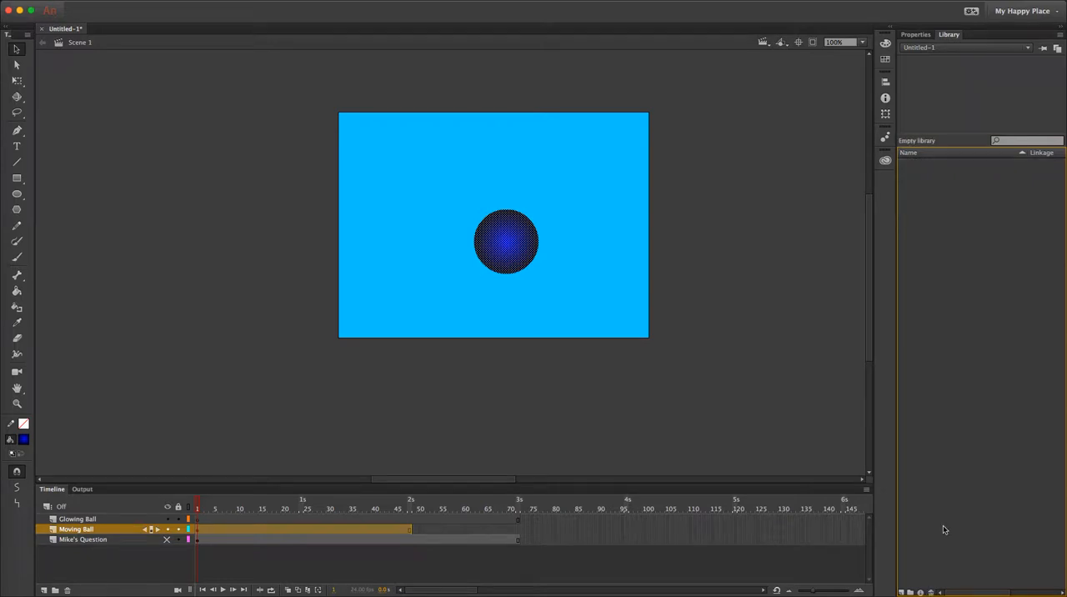
# Create a new Movie Clip symbol named Ball in the library root.
pyautogui.click(503, 254)
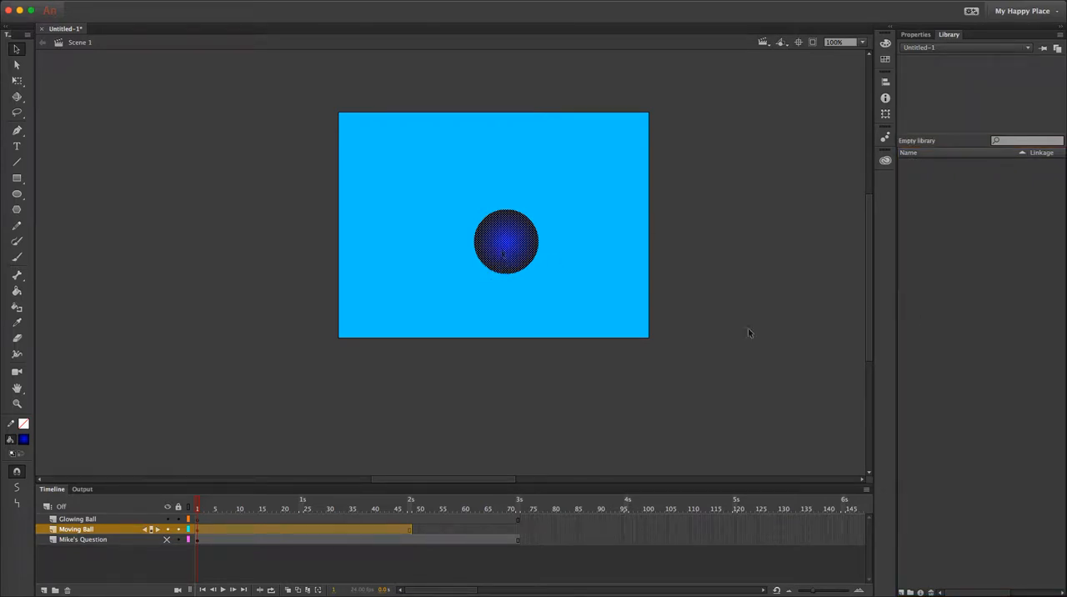
pyautogui.click(900, 592)
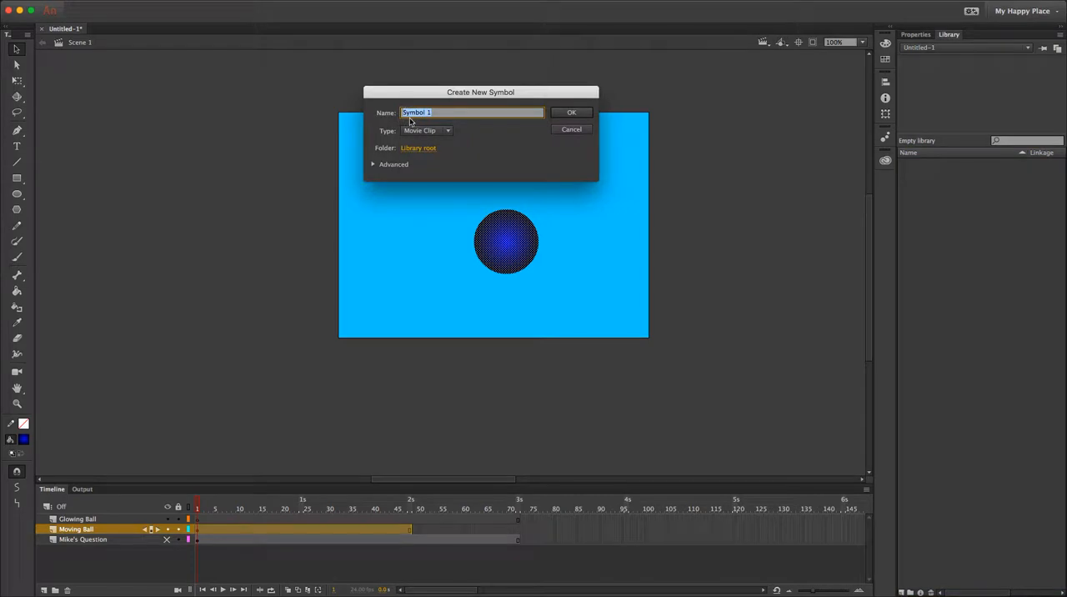
pyautogui.write('Ball')
pyautogui.click(436, 132)
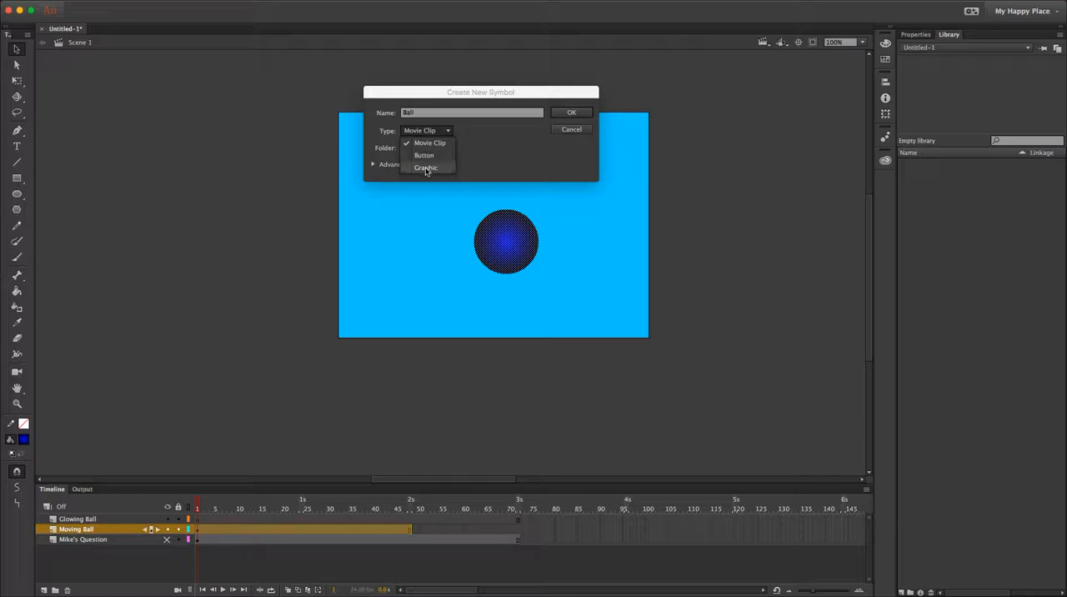
pyautogui.click(492, 131)
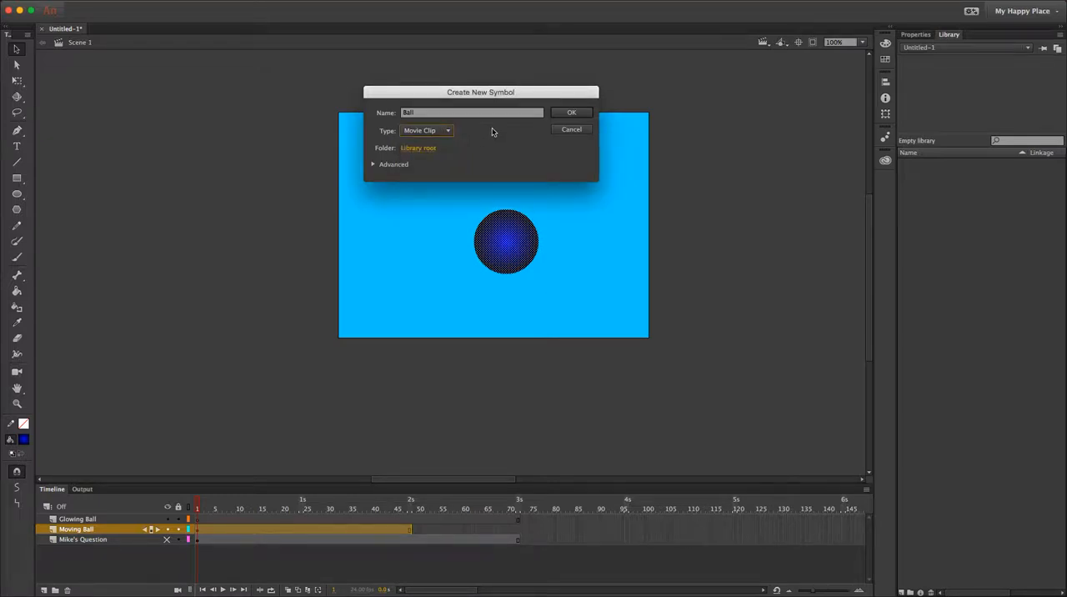
pyautogui.click(574, 115)
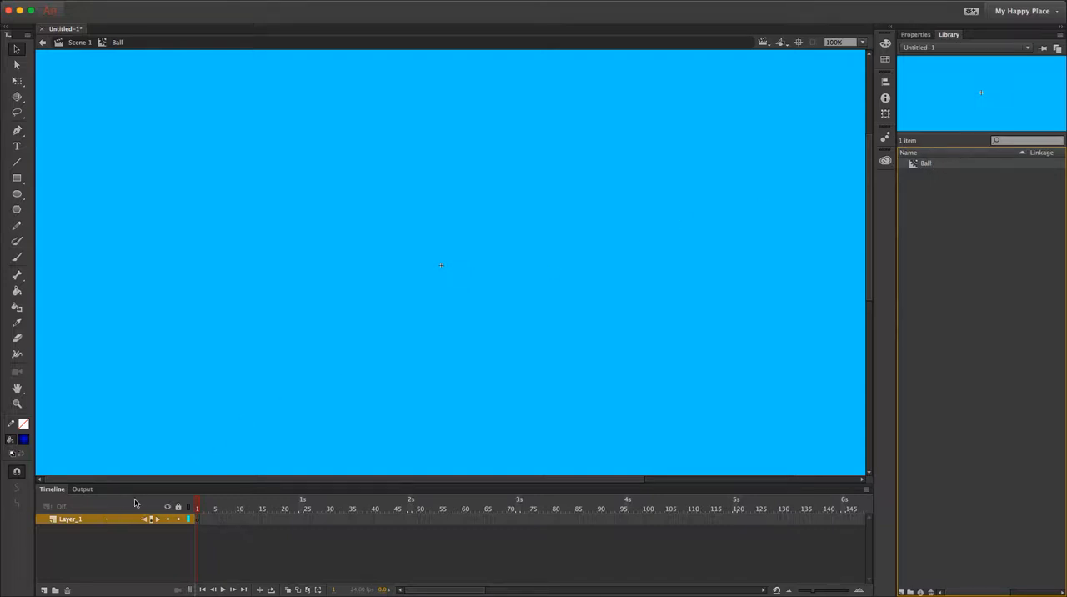
# Return to Scene 1 and cut the ball shape from the stage.
pyautogui.click(73, 42)
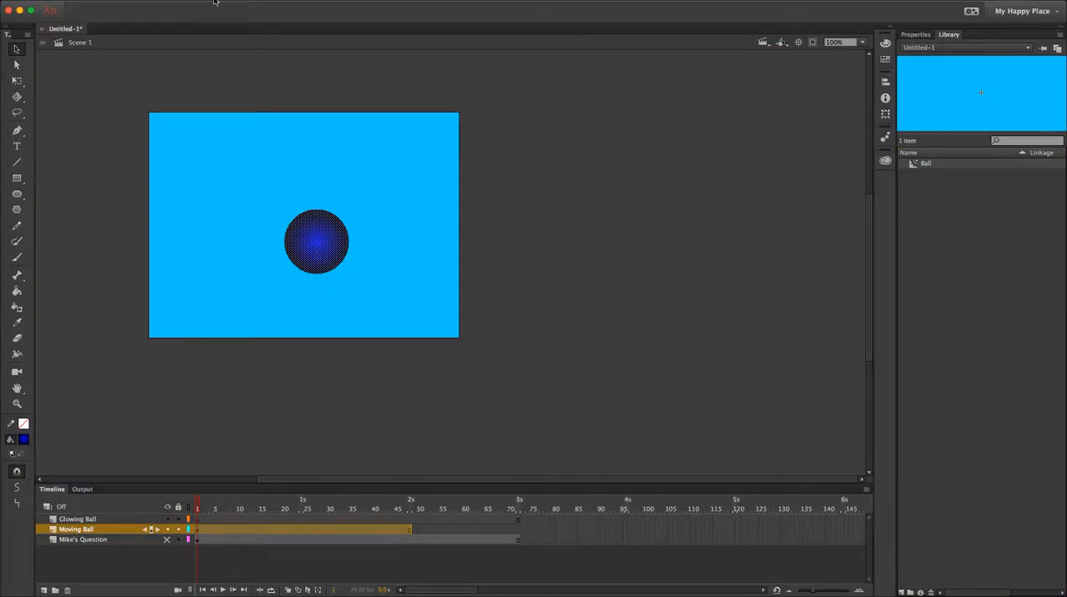
pyautogui.click(114, 2)
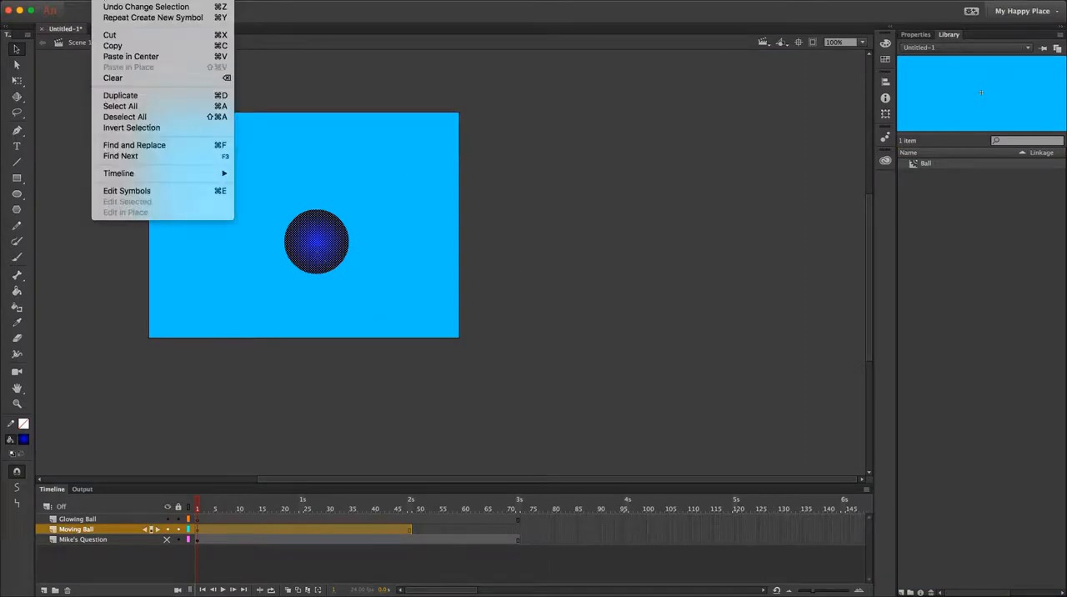
pyautogui.click(112, 35)
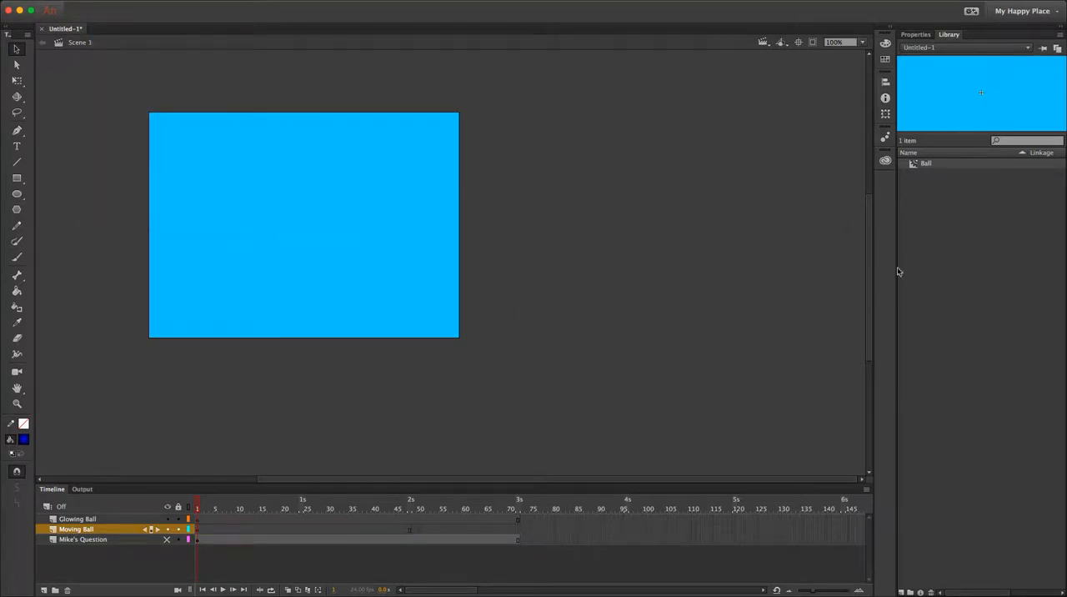
# Paste the ball shape inside the Ball symbol and centre it on the registration point.
pyautogui.doubleClick(924, 164)
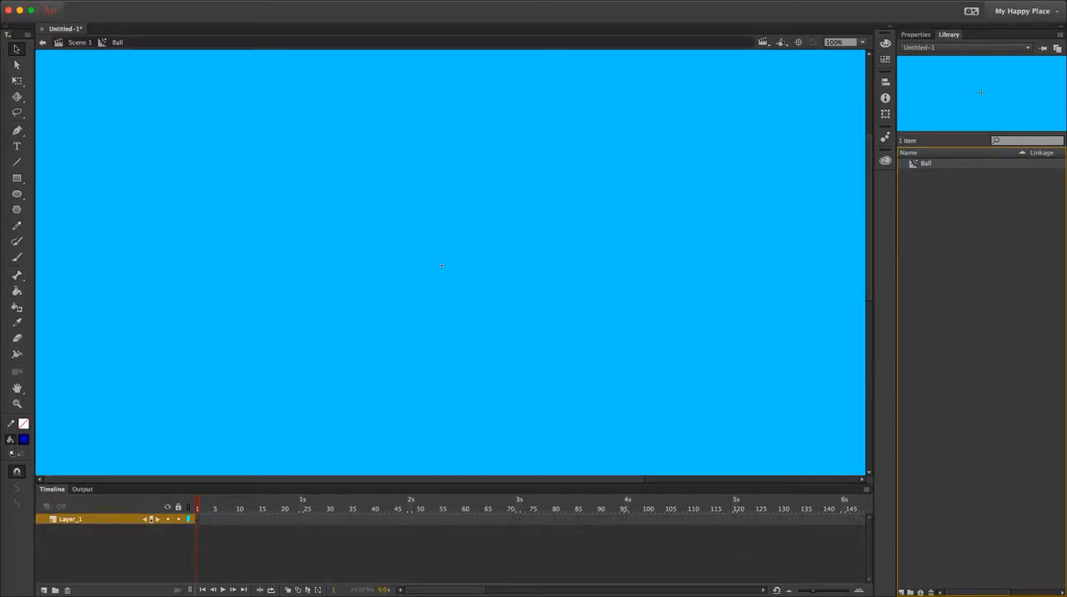
pyautogui.click(103, 0)
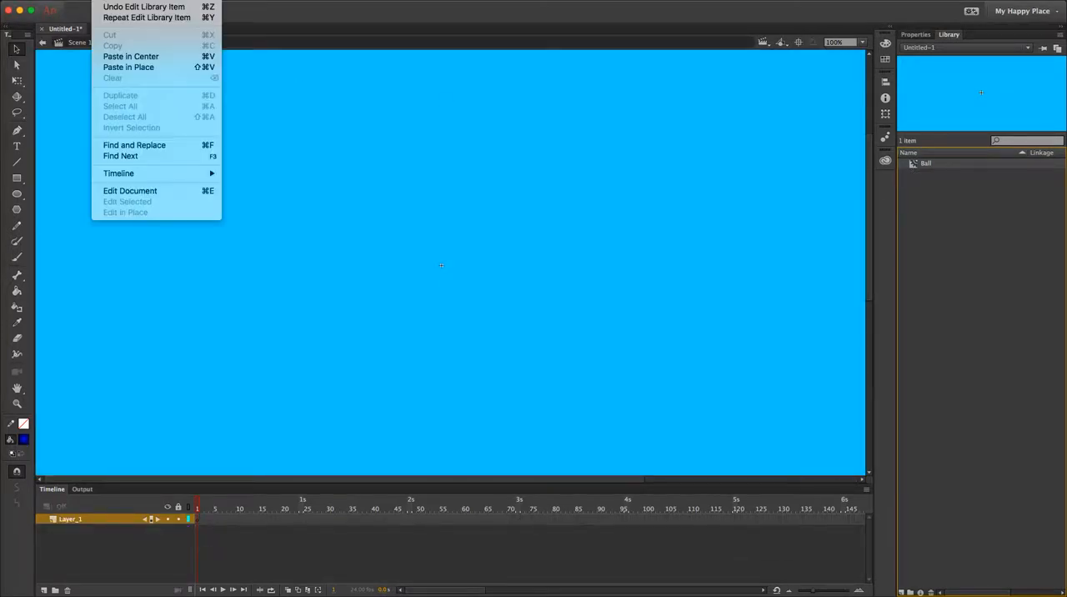
pyautogui.click(140, 57)
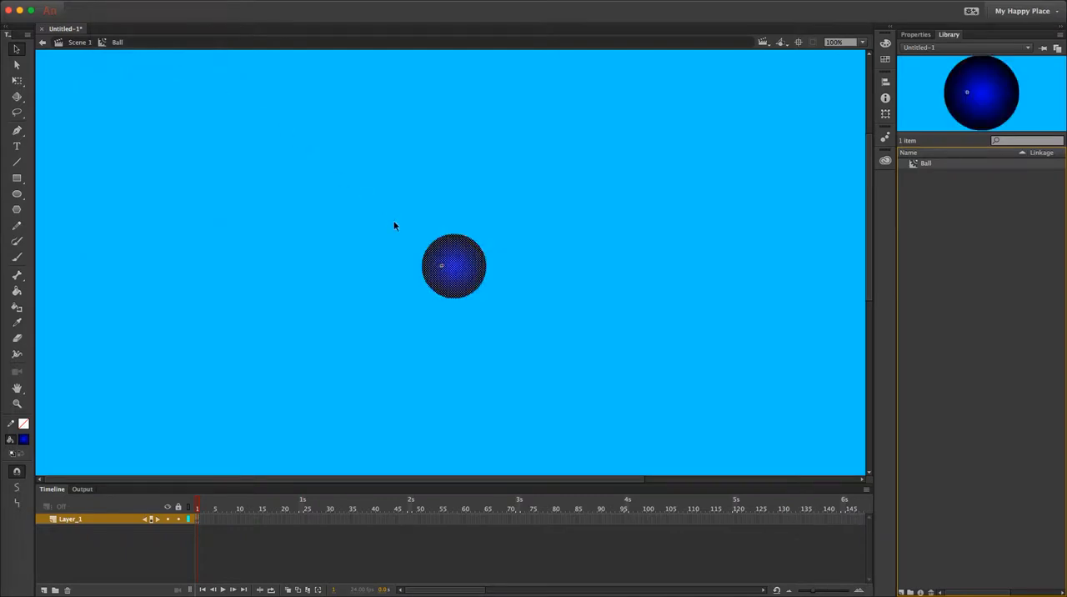
pyautogui.moveTo(461, 287); pyautogui.dragTo(447, 287)
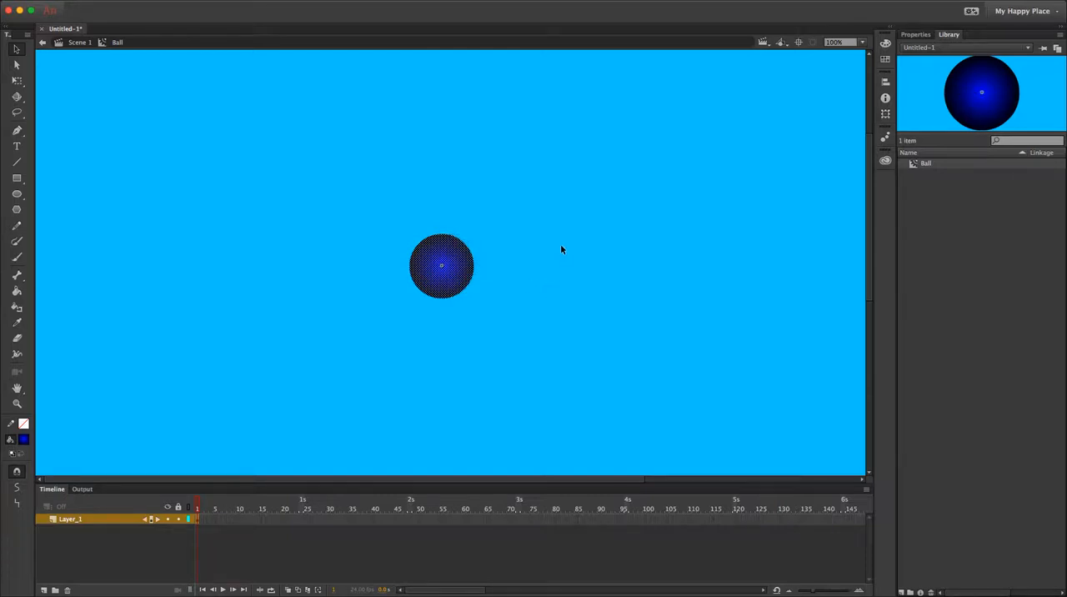
pyautogui.click(419, 386)
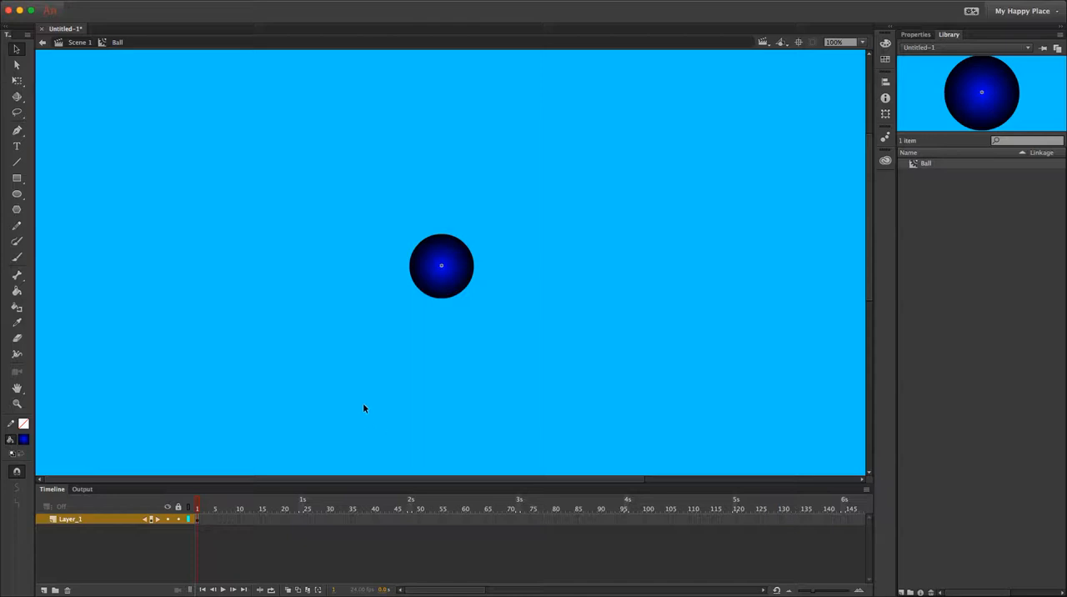
# Return to Scene 1 and place an instance of the Ball symbol just below the stage on the Moving Ball layer.
pyautogui.click(79, 43)
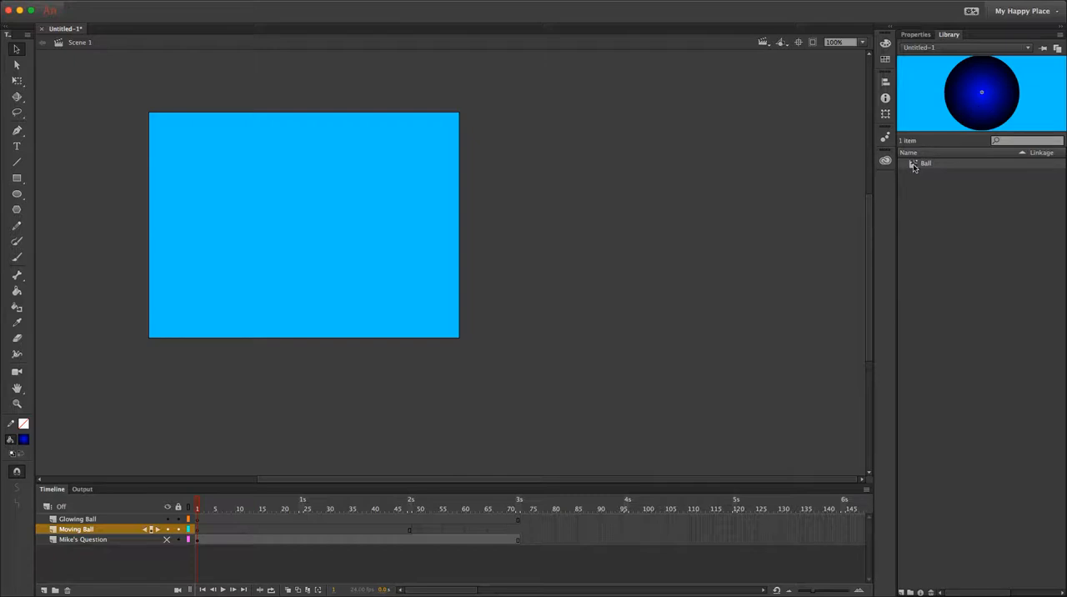
pyautogui.moveTo(914, 166); pyautogui.dragTo(291, 374)
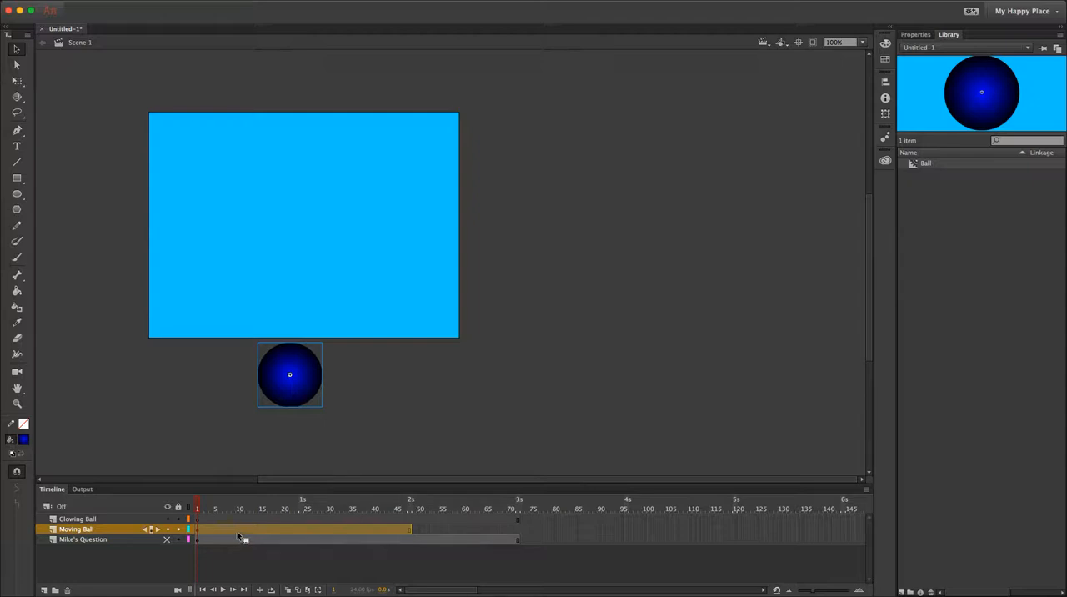
# Try to raise the ball onto the stage at frame 48 without adding a keyframe, and undo the move.
pyautogui.click(202, 532)
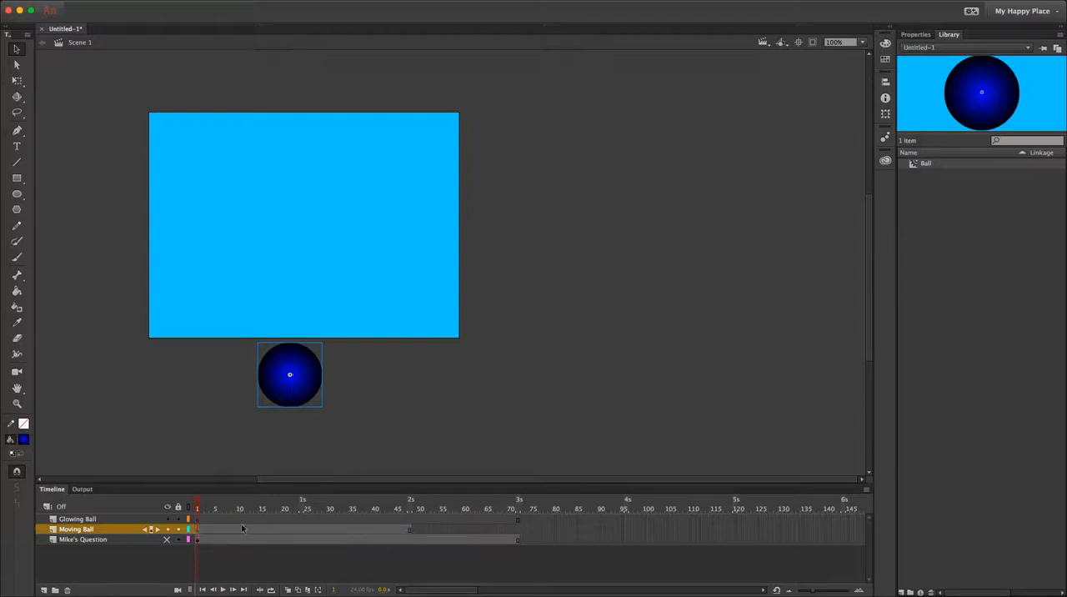
pyautogui.click(409, 530)
pyautogui.moveTo(290, 379); pyautogui.dragTo(287, 213)
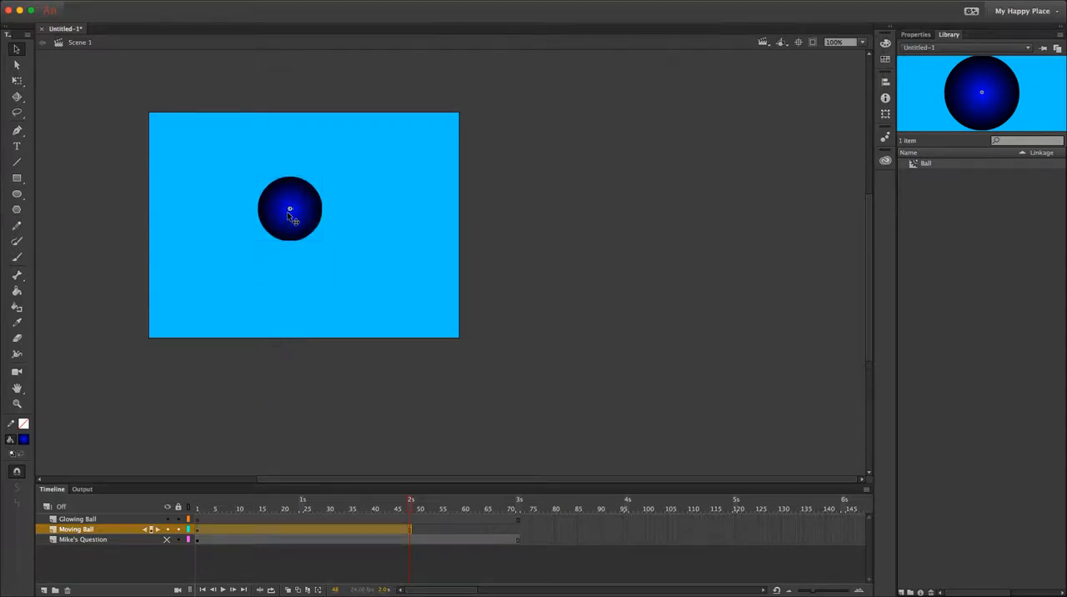
pyautogui.hotkey('ctrl', 'z')
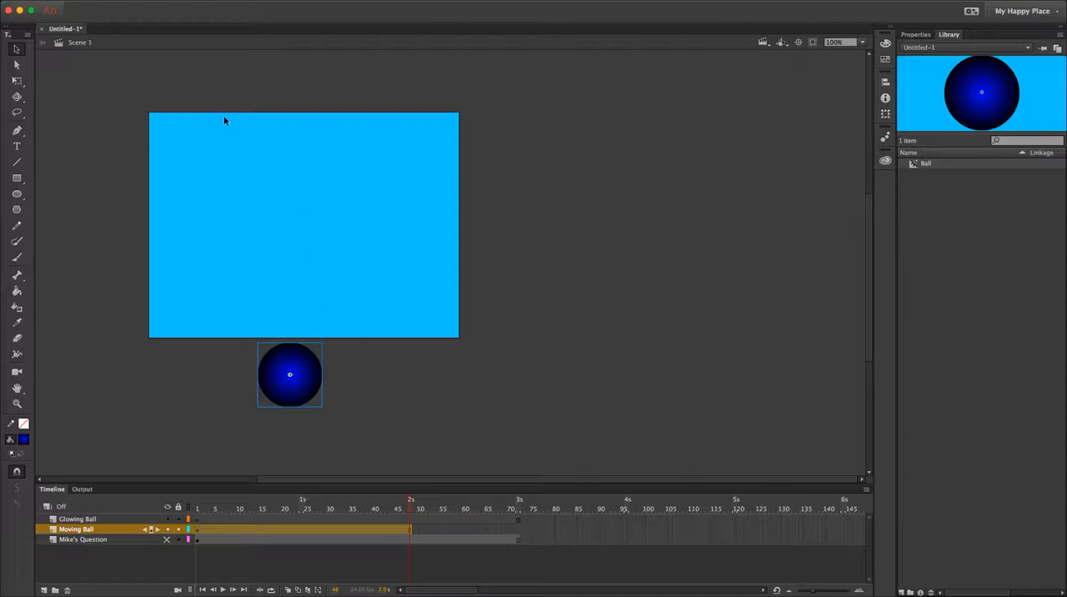
# Insert a keyframe at frame 48 of the Moving Ball layer and raise the ball there onto the upper half of the stage.
pyautogui.click(409, 529)
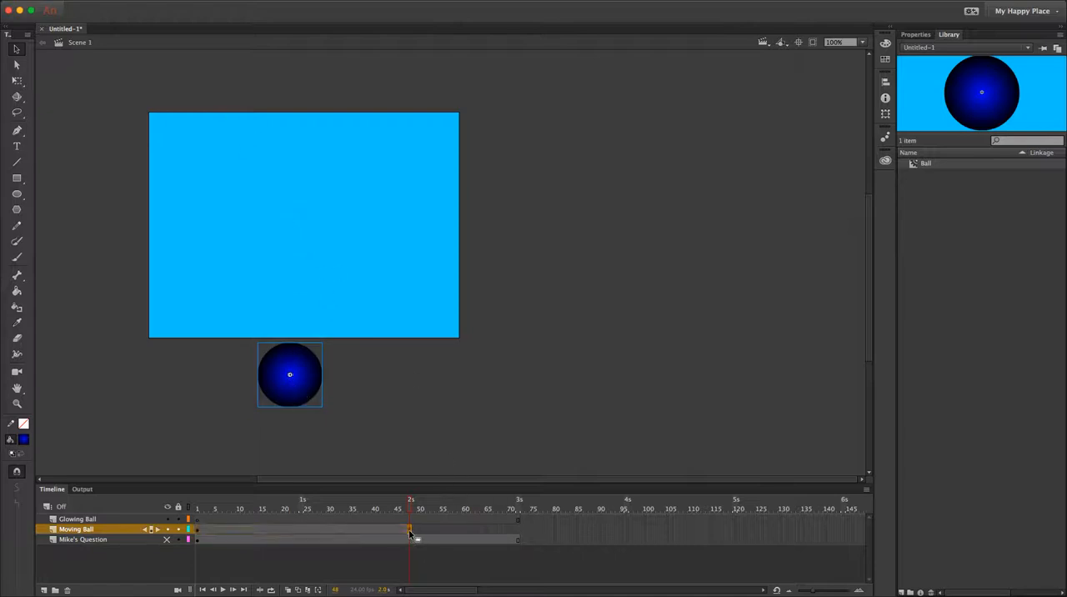
pyautogui.click(175, 1)
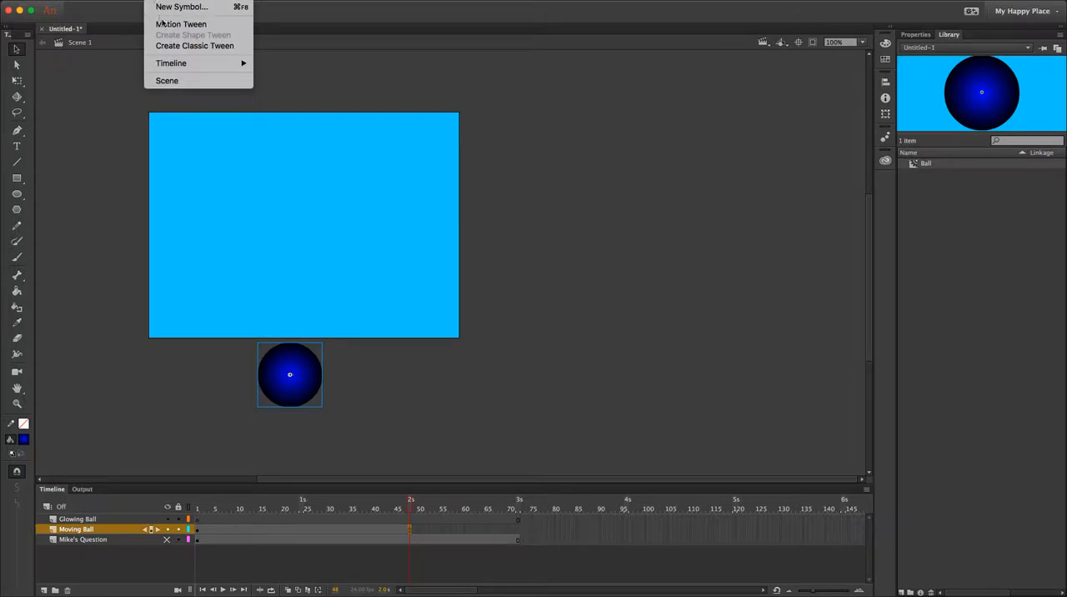
pyautogui.moveTo(185, 63)
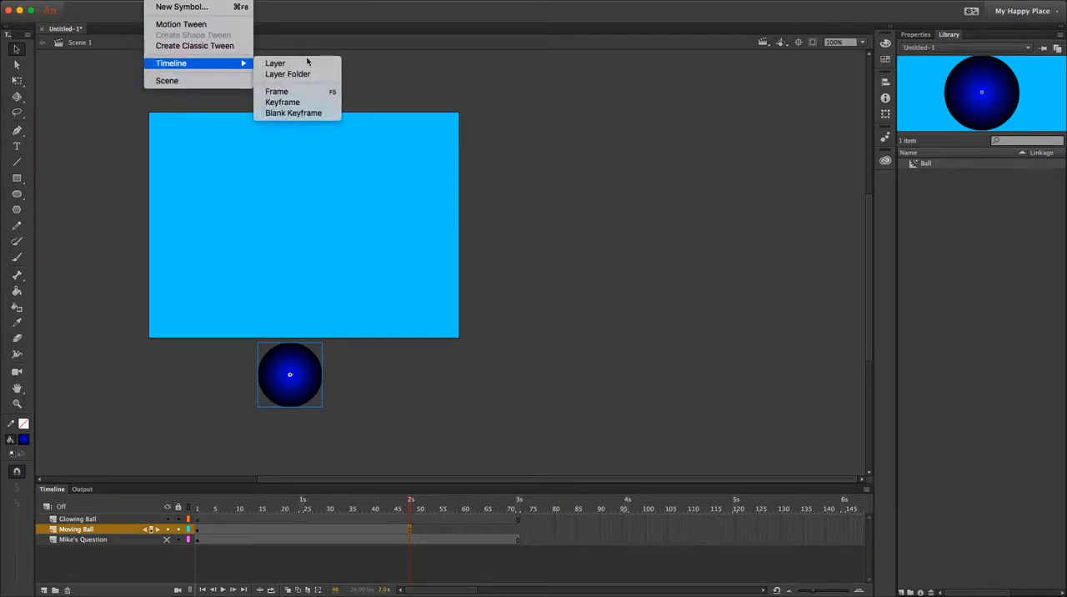
pyautogui.click(283, 102)
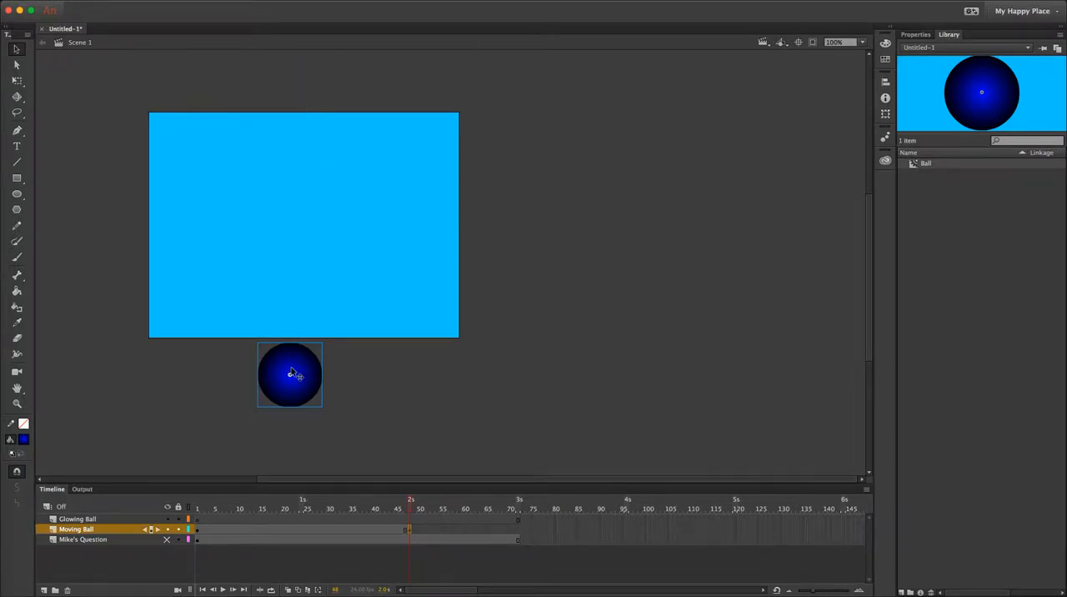
pyautogui.moveTo(300, 392); pyautogui.dragTo(302, 229)
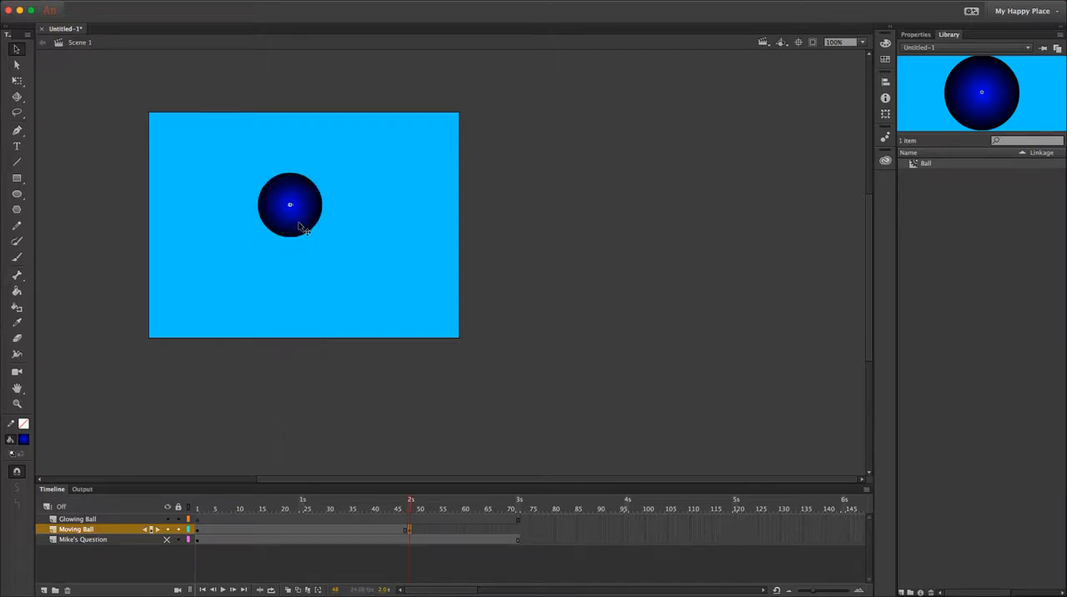
pyautogui.moveTo(351, 515); pyautogui.dragTo(199, 553)
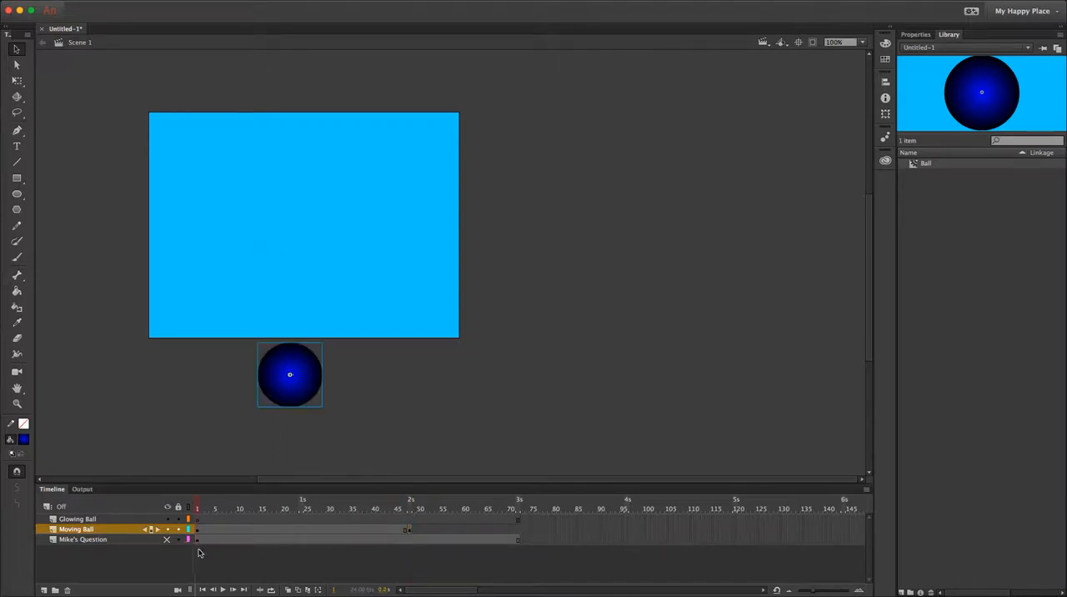
pyautogui.moveTo(195, 553); pyautogui.dragTo(410, 549)
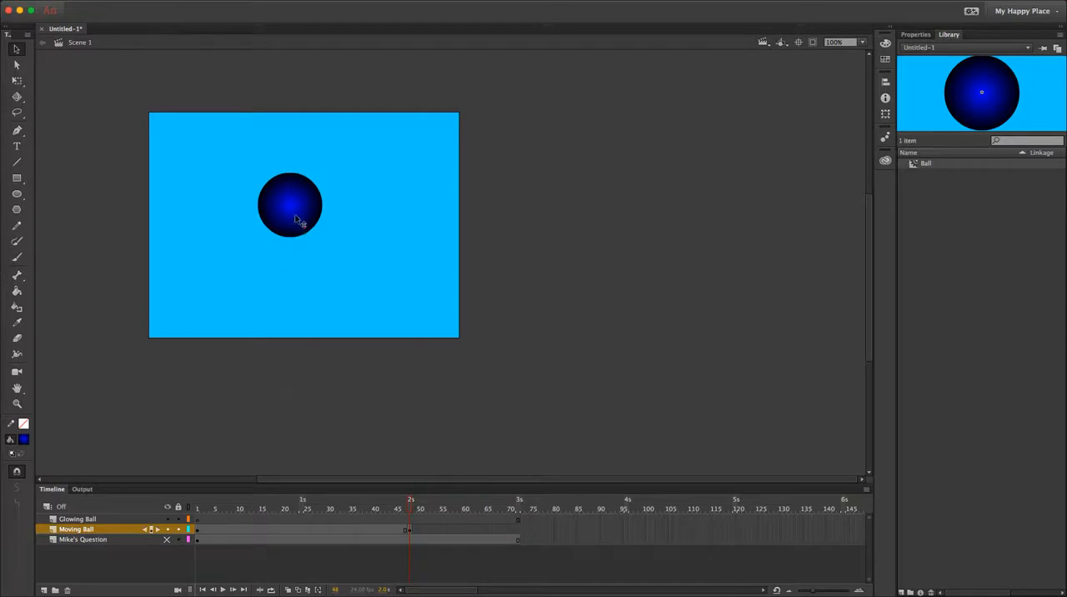
# Create a classic tween between the keyframes at frames 1 and 48 of the Moving Ball layer and preview the motion.
pyautogui.rightClick(301, 529)
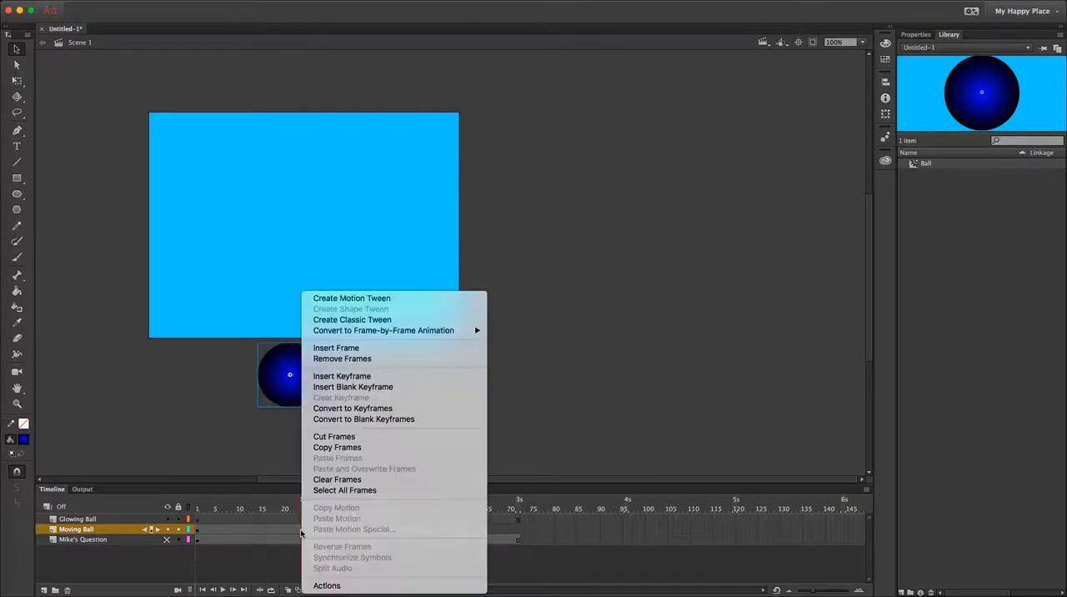
pyautogui.click(372, 320)
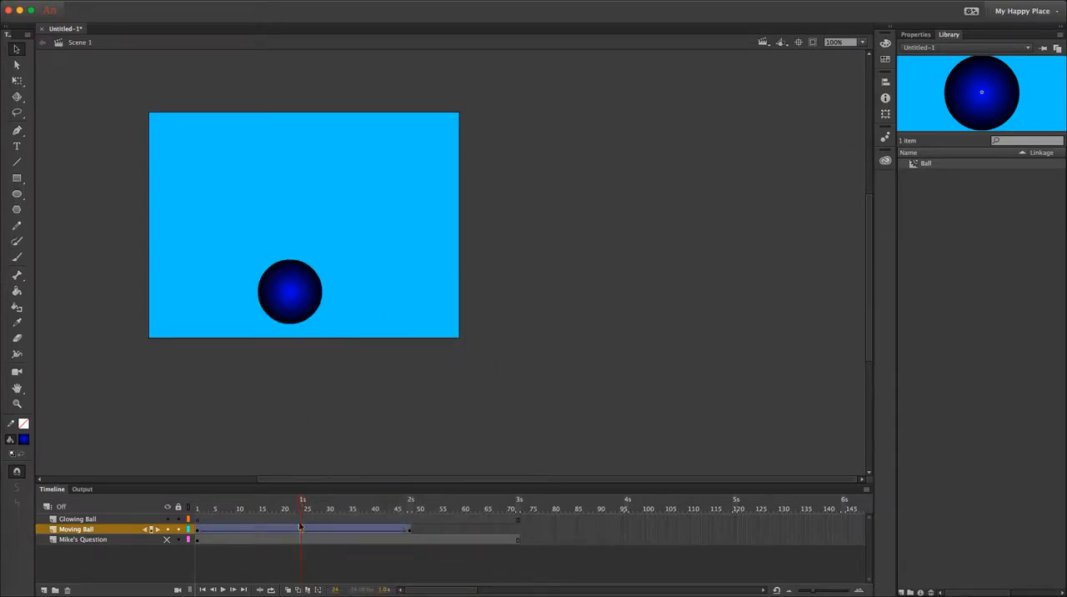
pyautogui.moveTo(302, 504); pyautogui.dragTo(409, 522)
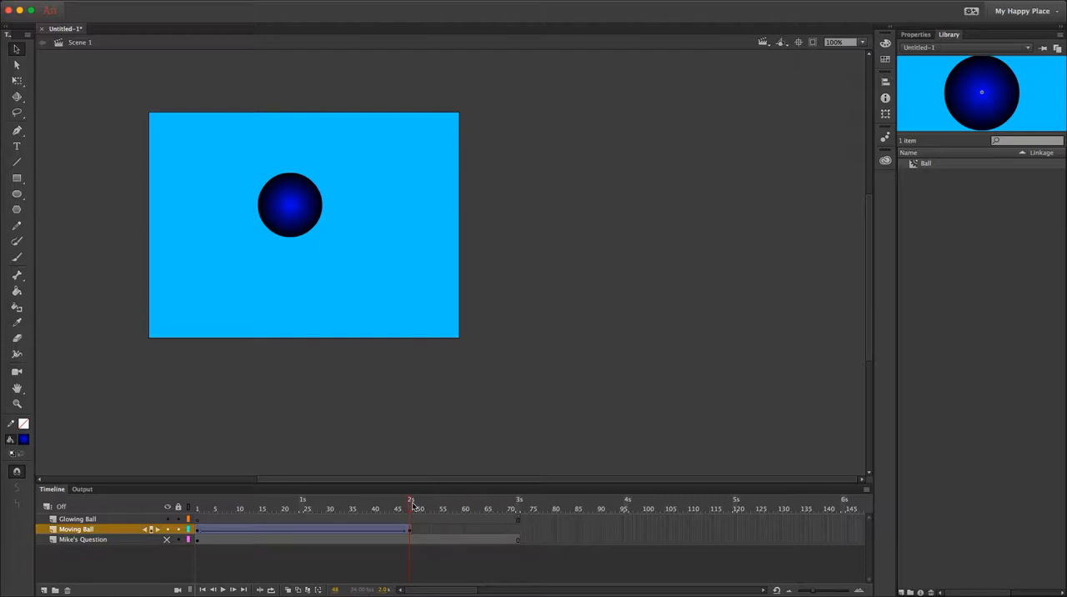
# Copy the ball instance at frame 48 of the Moving Ball layer.
pyautogui.moveTo(411, 506)
pyautogui.mouseDown()
pyautogui.moveTo(512, 512)
pyautogui.moveTo(410, 523)
pyautogui.mouseUp()
pyautogui.click(288, 220)
pyautogui.click(130, 1)
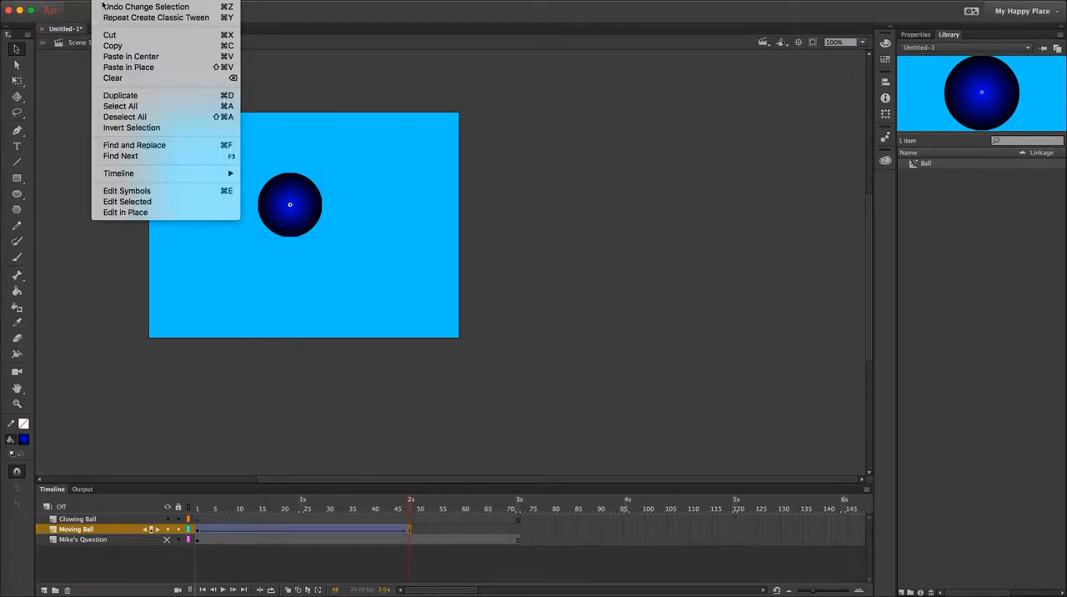
pyautogui.click(108, 46)
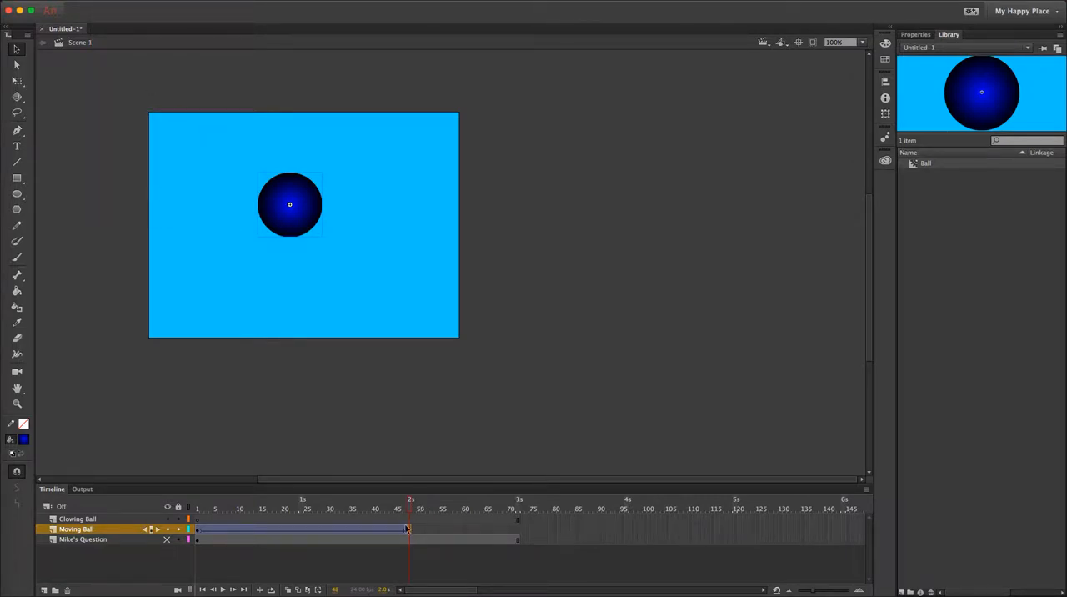
# Insert a blank keyframe at frame 48 of the Glowing Ball layer and paste the copied ball in place there.
pyautogui.click(409, 519)
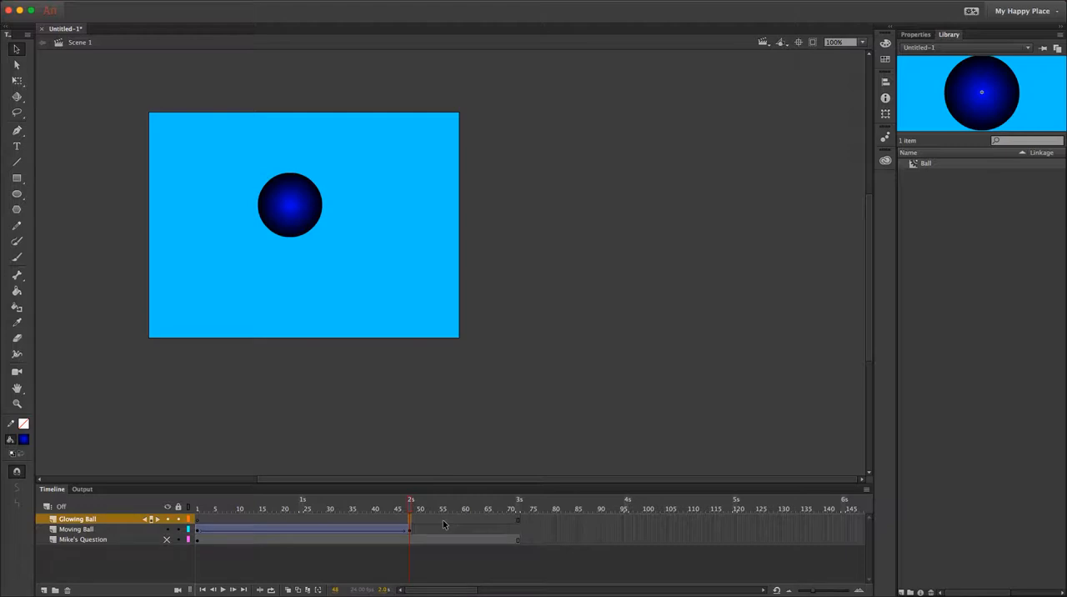
pyautogui.click(161, 3)
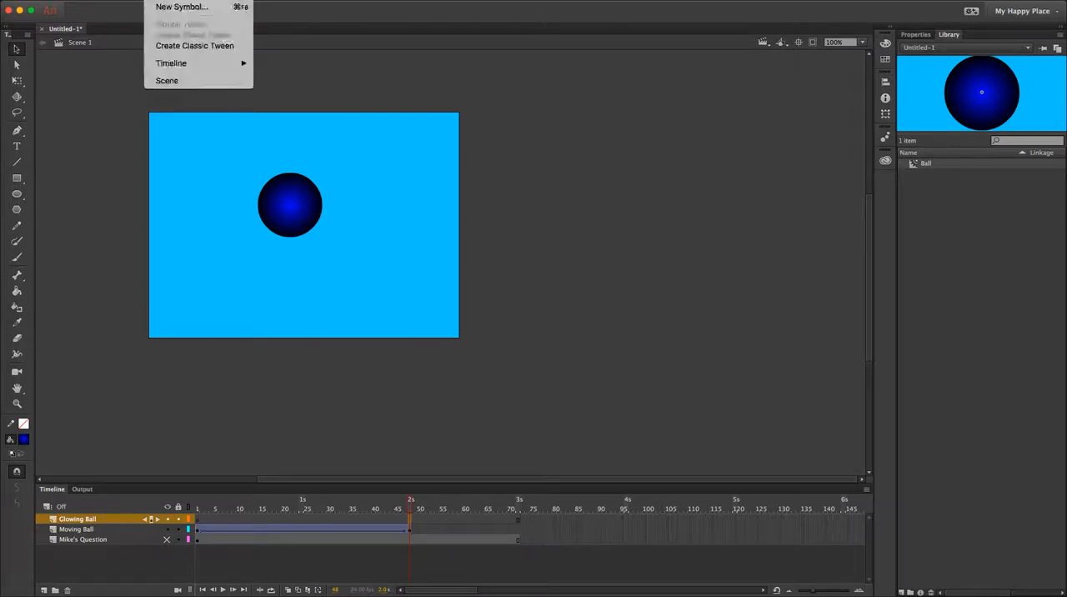
pyautogui.moveTo(192, 64)
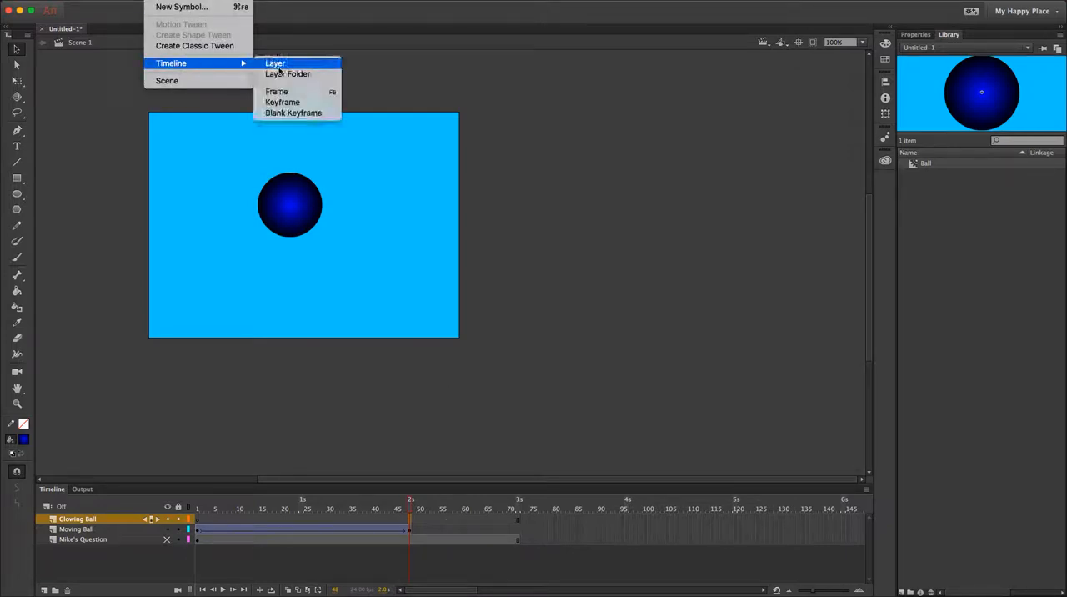
pyautogui.click(290, 115)
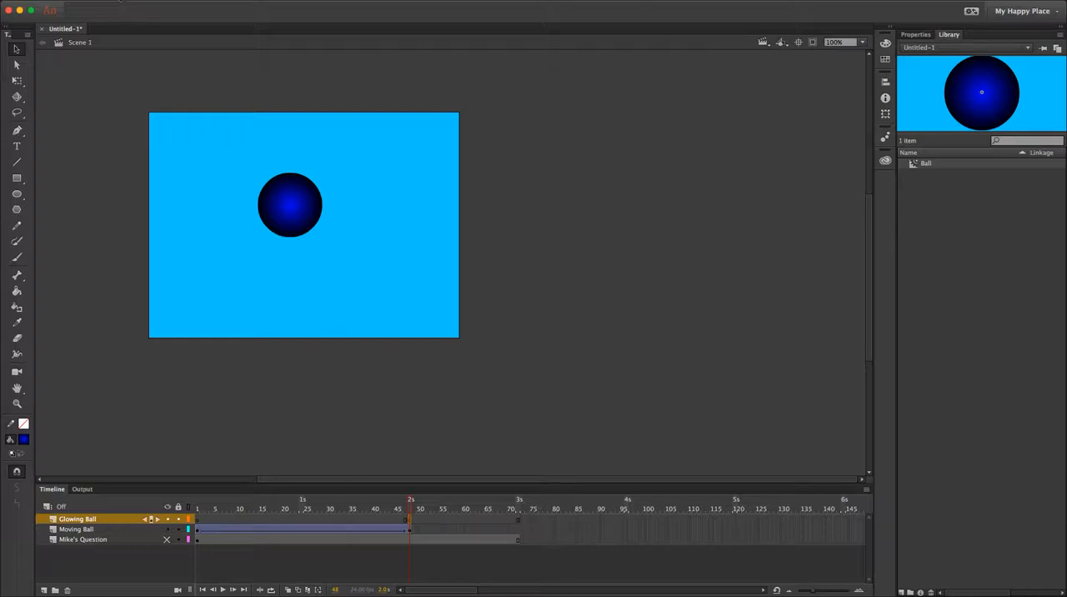
pyautogui.click(120, 1)
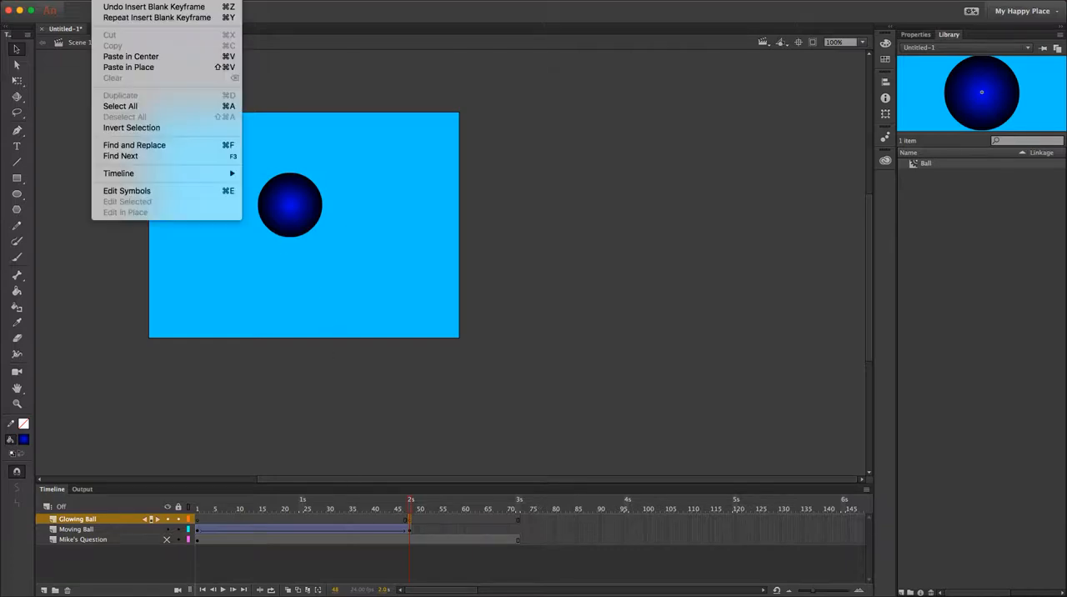
pyautogui.click(124, 67)
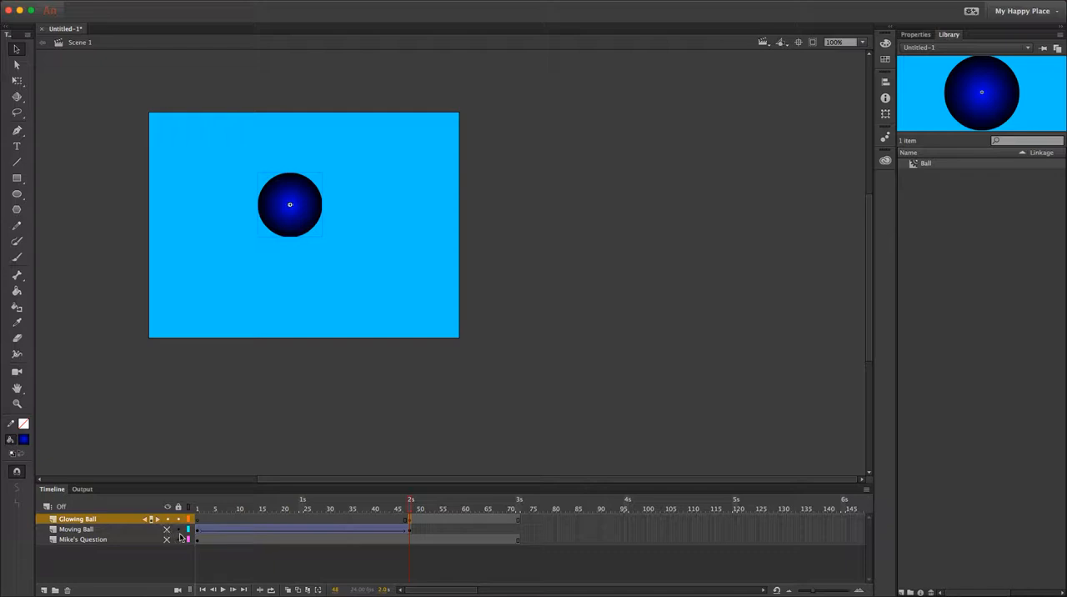
# Add a Gradient Glow filter to the ball instance at frame 48 of the Glowing Ball layer.
pyautogui.moveTo(411, 504)
pyautogui.mouseDown()
pyautogui.moveTo(224, 521)
pyautogui.moveTo(409, 516)
pyautogui.mouseUp()
pyautogui.click(915, 36)
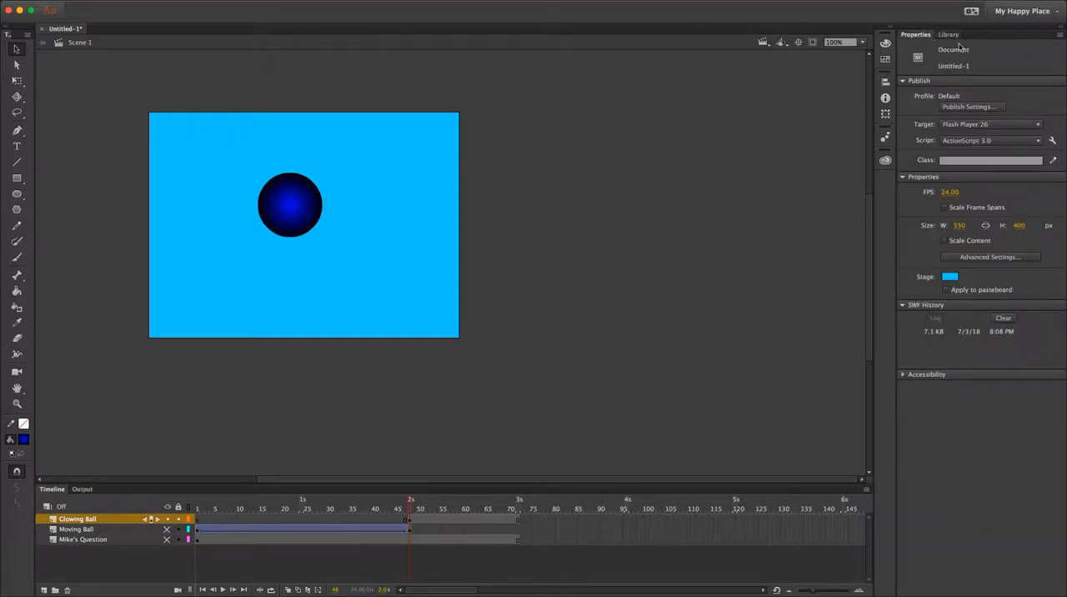
pyautogui.click(291, 221)
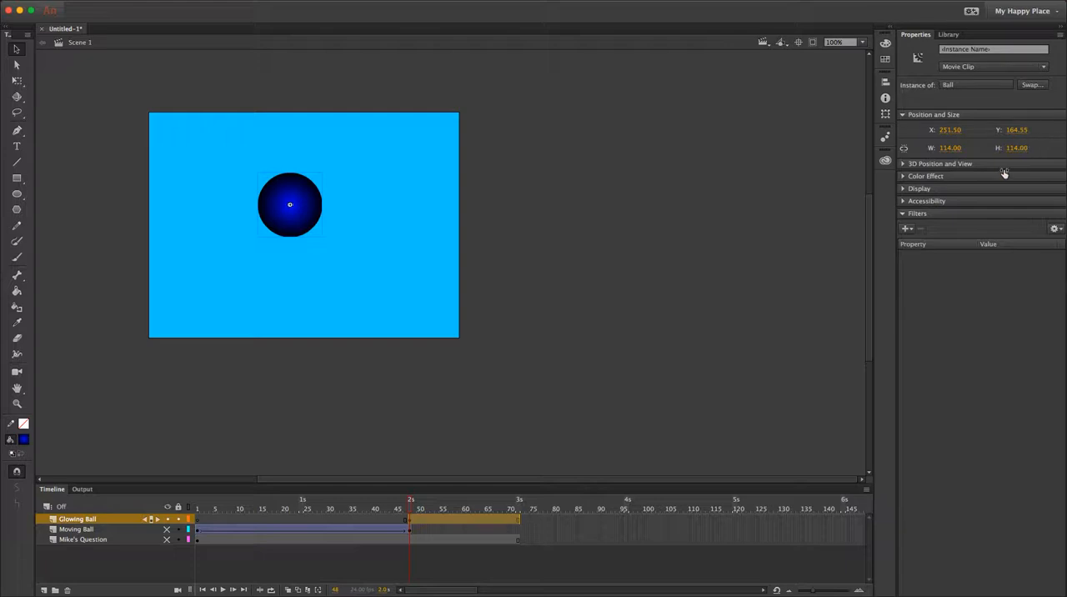
pyautogui.click(907, 229)
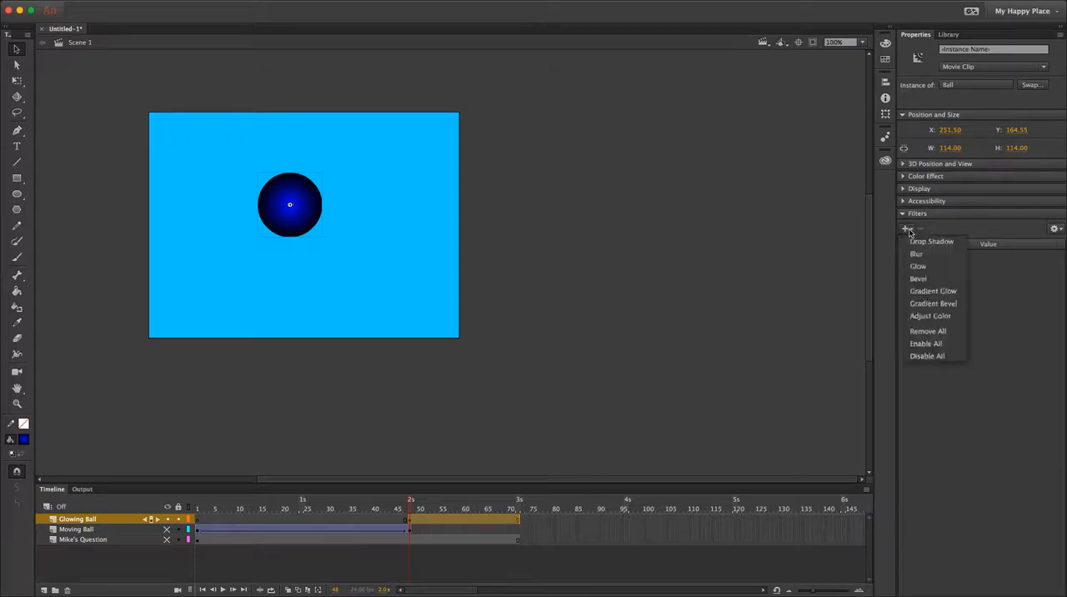
pyautogui.click(930, 293)
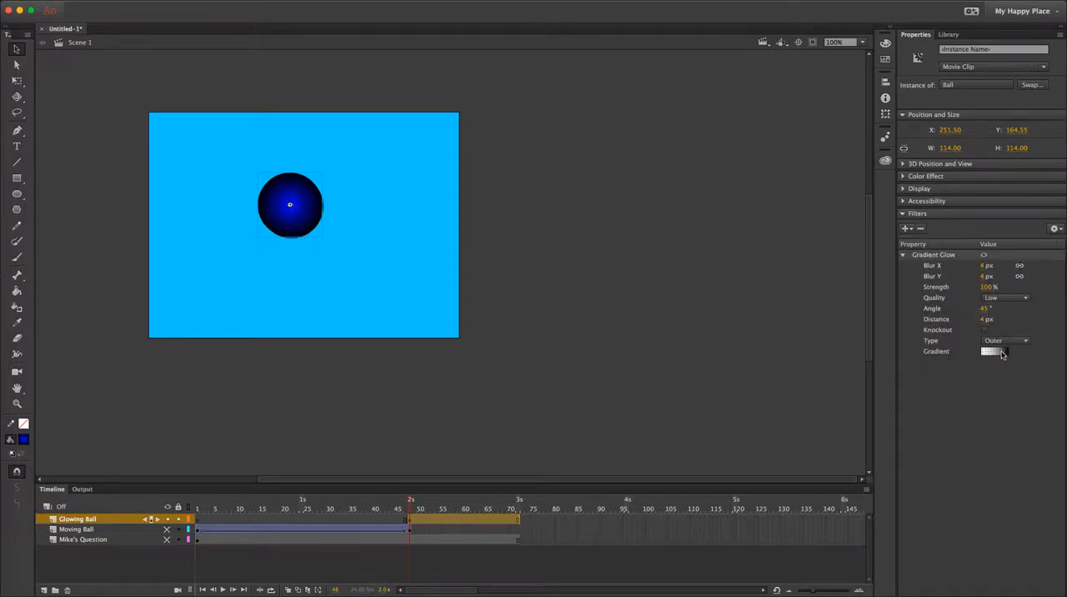
# Recolour the Gradient Glow's gradient, making the black end blue and the transparent end green.
pyautogui.click(1003, 353)
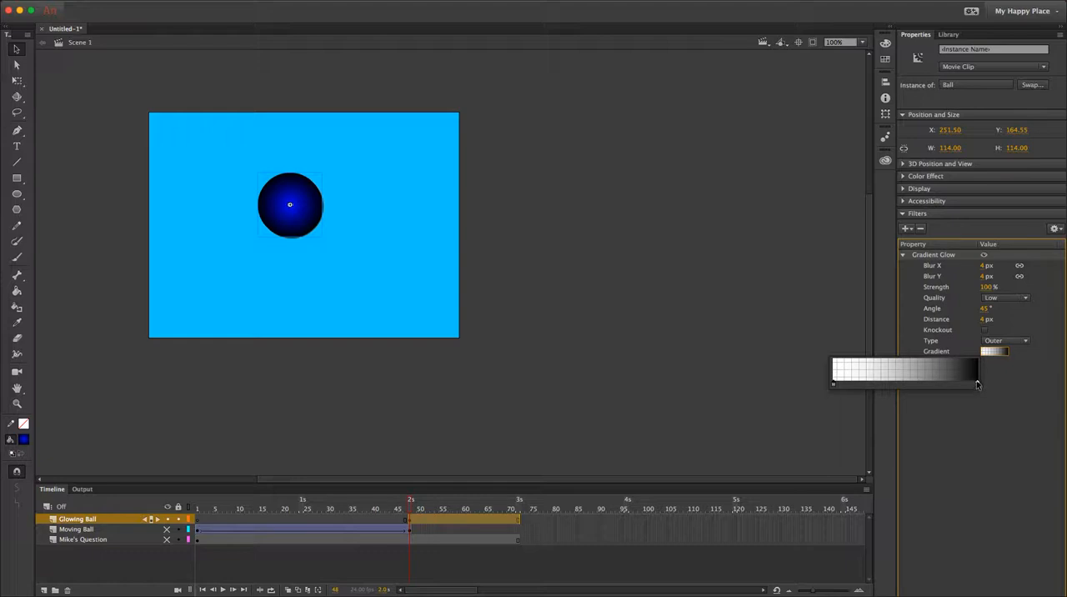
pyautogui.click(978, 385)
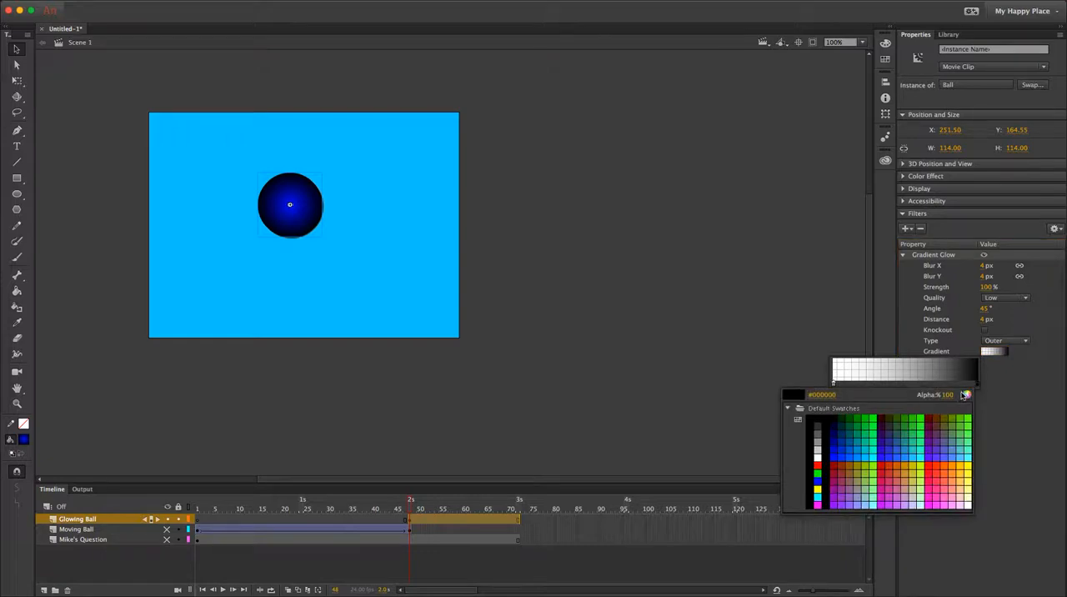
pyautogui.click(896, 440)
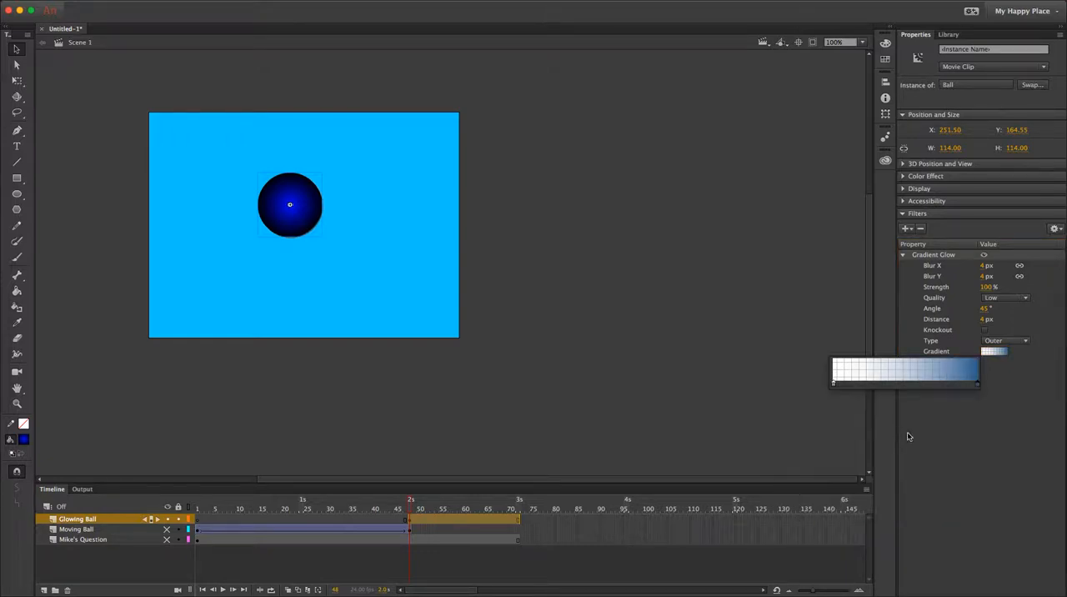
pyautogui.click(833, 384)
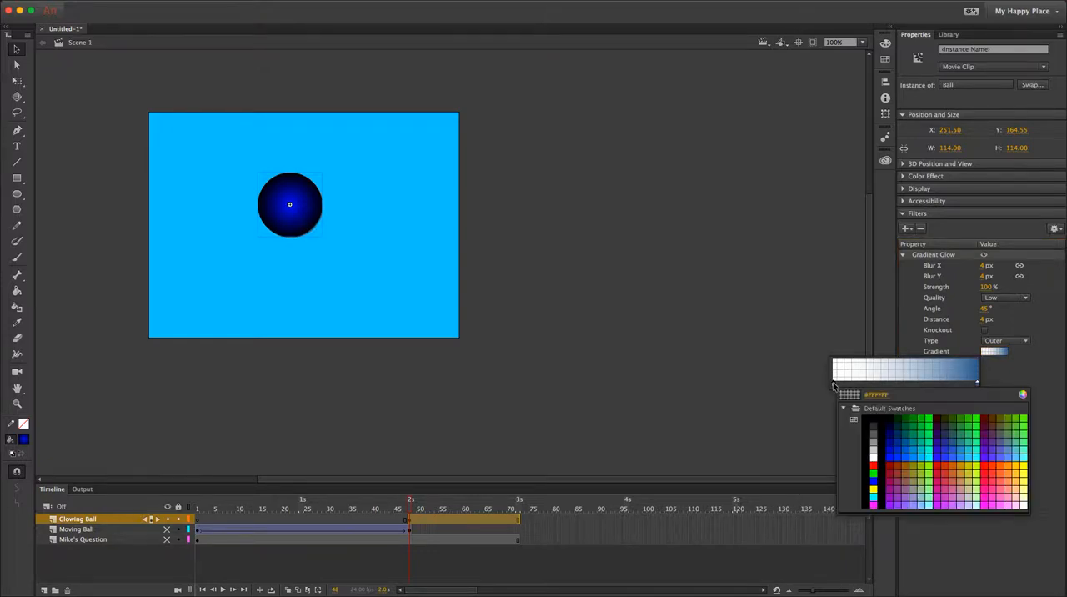
pyautogui.click(973, 425)
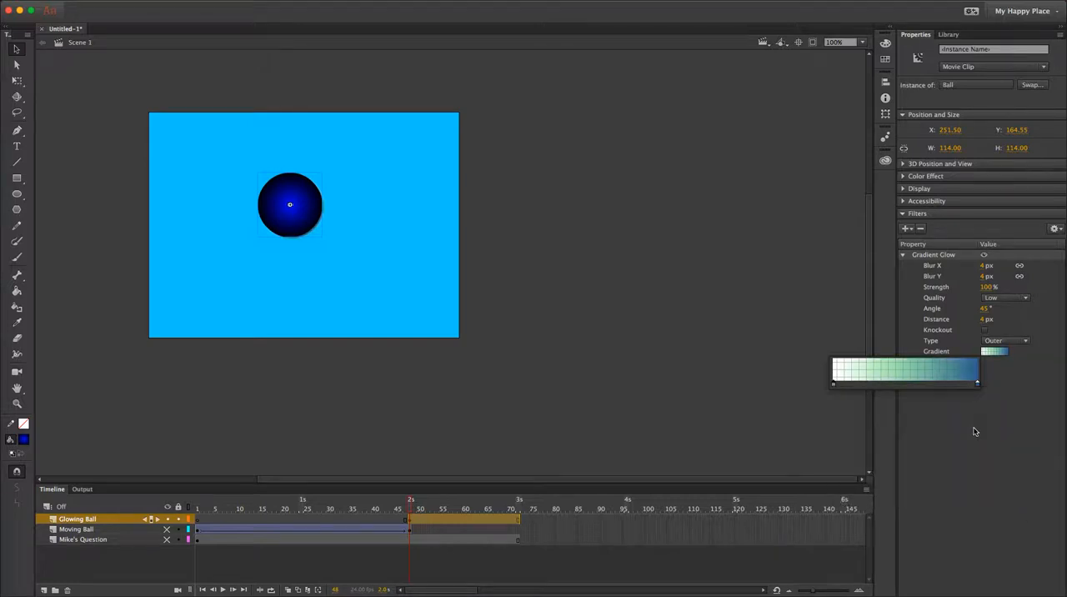
pyautogui.click(1020, 430)
# Increase the Gradient Glow's horizontal and vertical blur to about 224 px and set its quality to High.
pyautogui.moveTo(984, 266); pyautogui.dragTo(1066, 268)
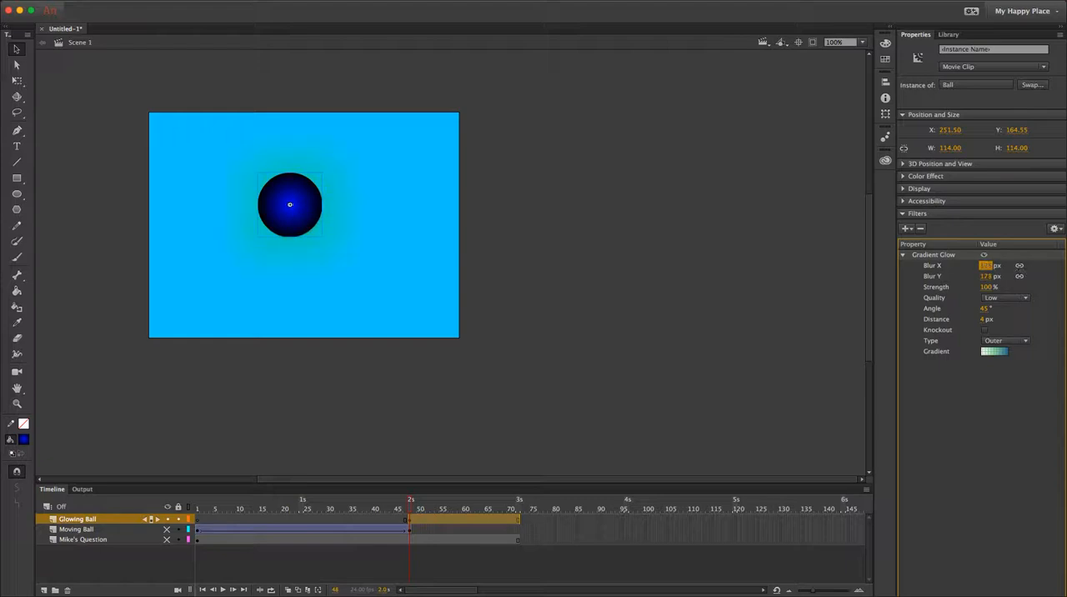
pyautogui.click(992, 276)
pyautogui.click(1006, 298)
pyautogui.click(1006, 333)
# Set the Gradient Glow's distance to about 115 px and its horizontal and vertical blur to 255 px, keeping the Outer type.
pyautogui.moveTo(984, 321); pyautogui.dragTo(1055, 319)
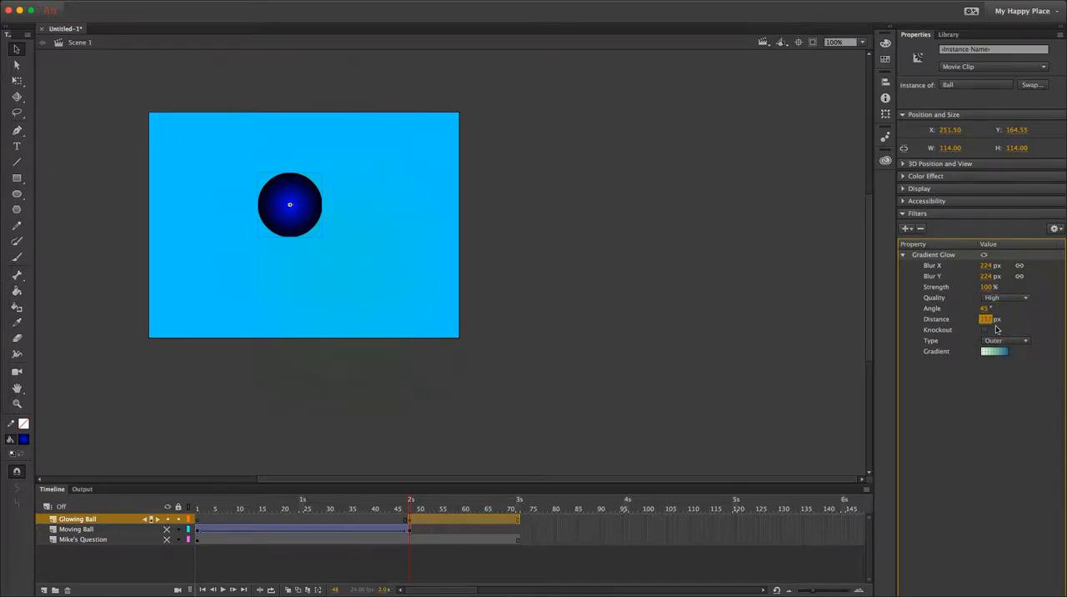
pyautogui.moveTo(984, 321); pyautogui.dragTo(973, 321)
pyautogui.click(995, 342)
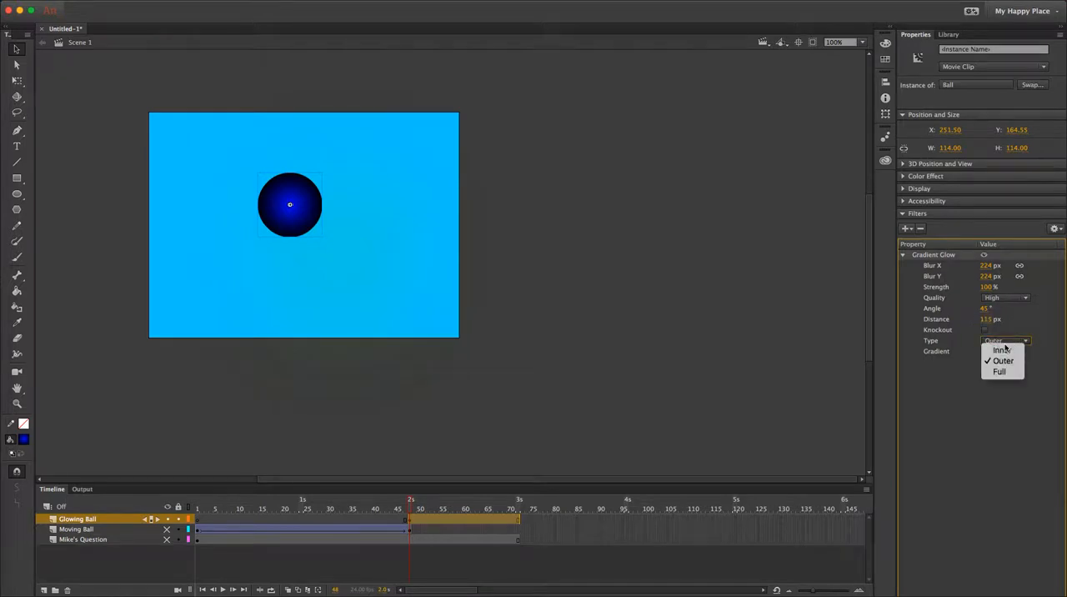
pyautogui.click(952, 314)
pyautogui.moveTo(986, 267); pyautogui.dragTo(1013, 274)
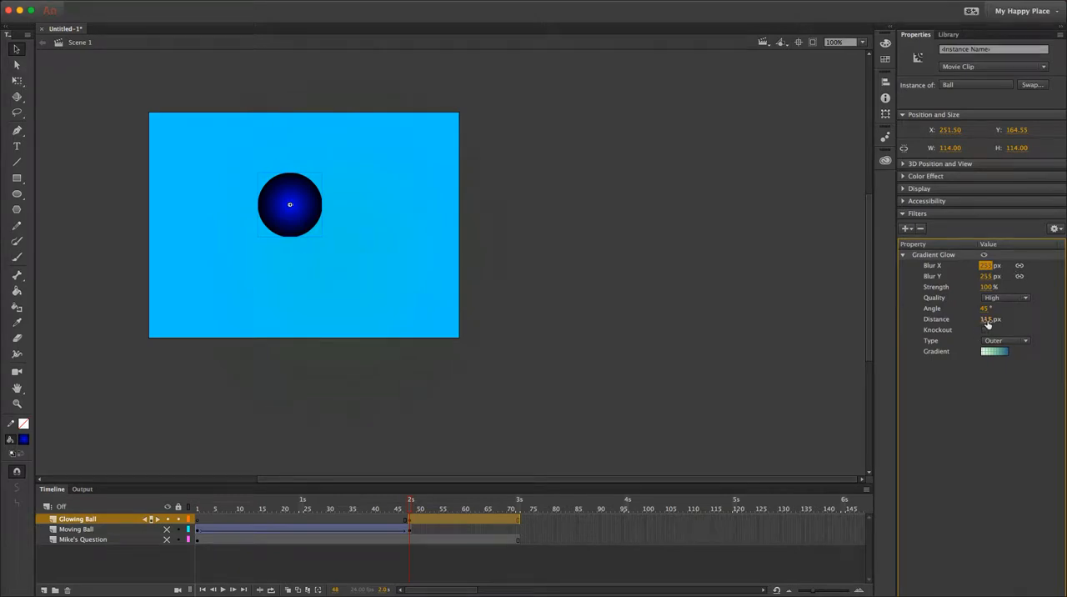
pyautogui.moveTo(986, 321)
pyautogui.mouseDown()
pyautogui.moveTo(946, 322)
pyautogui.moveTo(984, 322)
pyautogui.mouseUp()
# Collapse the Gradient Glow filter's settings, try to delete the filter, and undo the deletion.
pyautogui.click(923, 256)
pyautogui.click(903, 256)
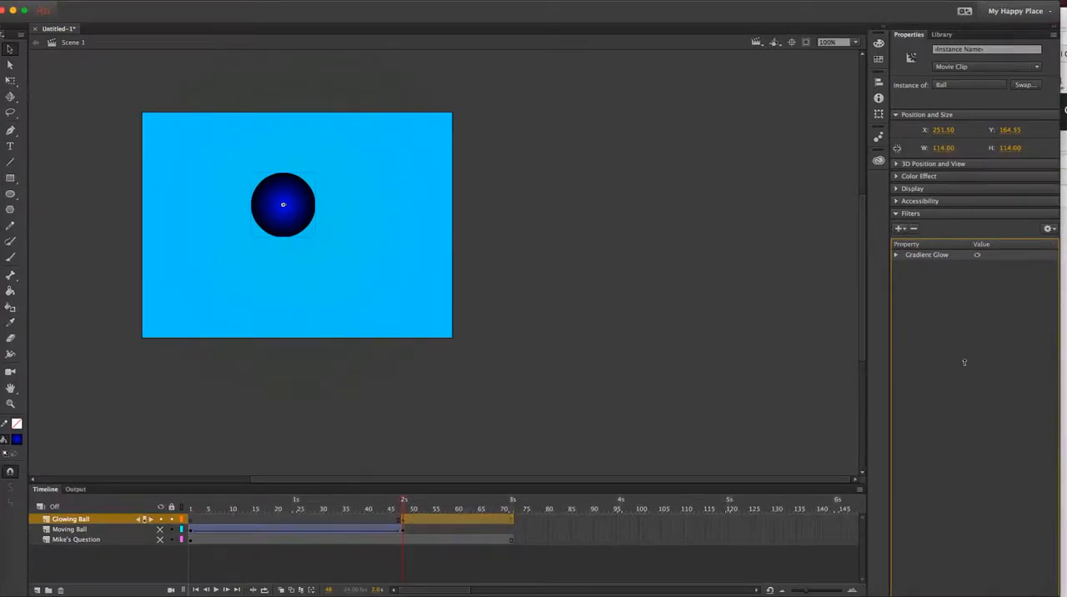
pyautogui.press('Delete')
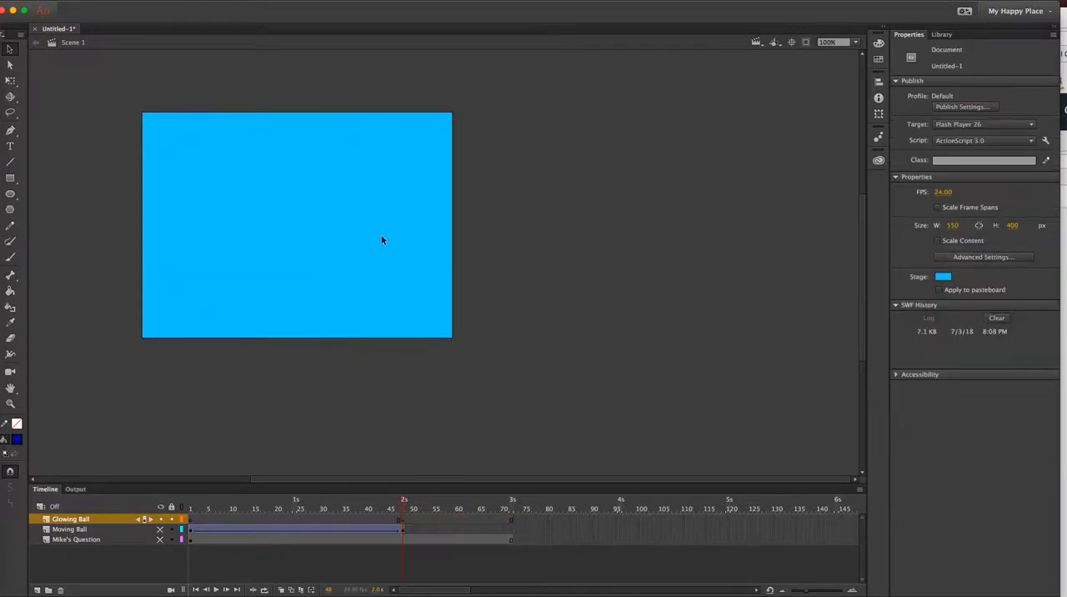
pyautogui.press('super+z')
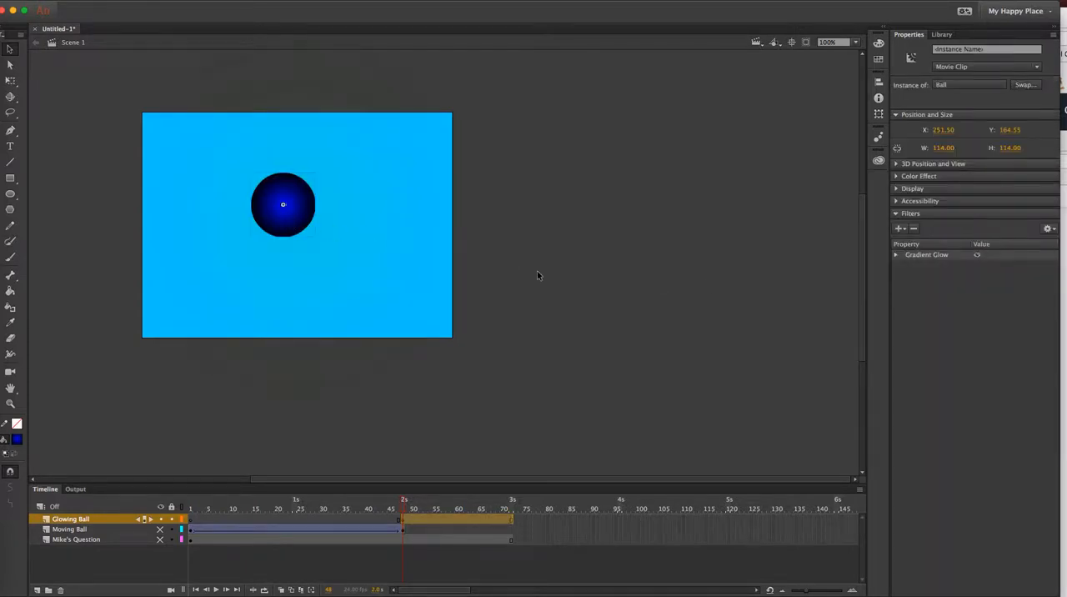
# Replace the ball's Gradient Glow filter with a Glow filter and set its colour to dark red (#660000).
pyautogui.click(925, 258)
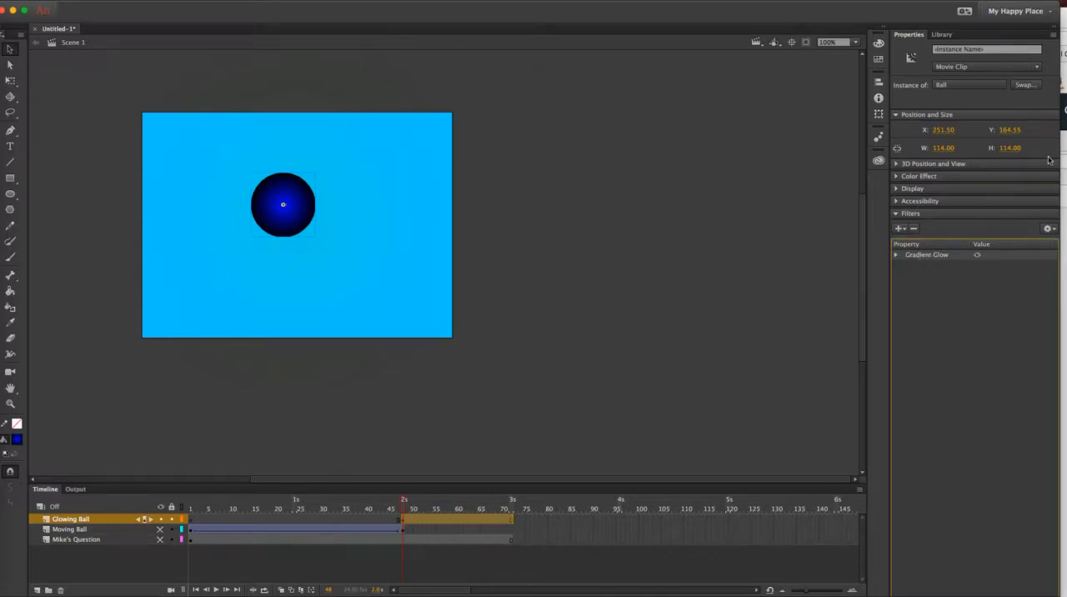
pyautogui.click(1050, 230)
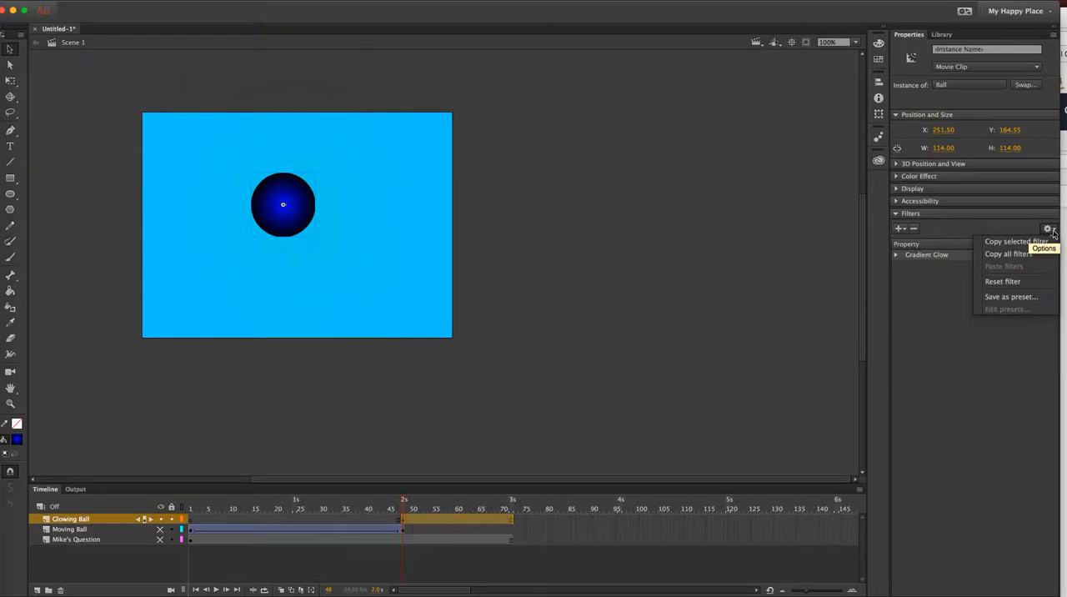
pyautogui.click(940, 295)
pyautogui.click(915, 229)
pyautogui.click(900, 228)
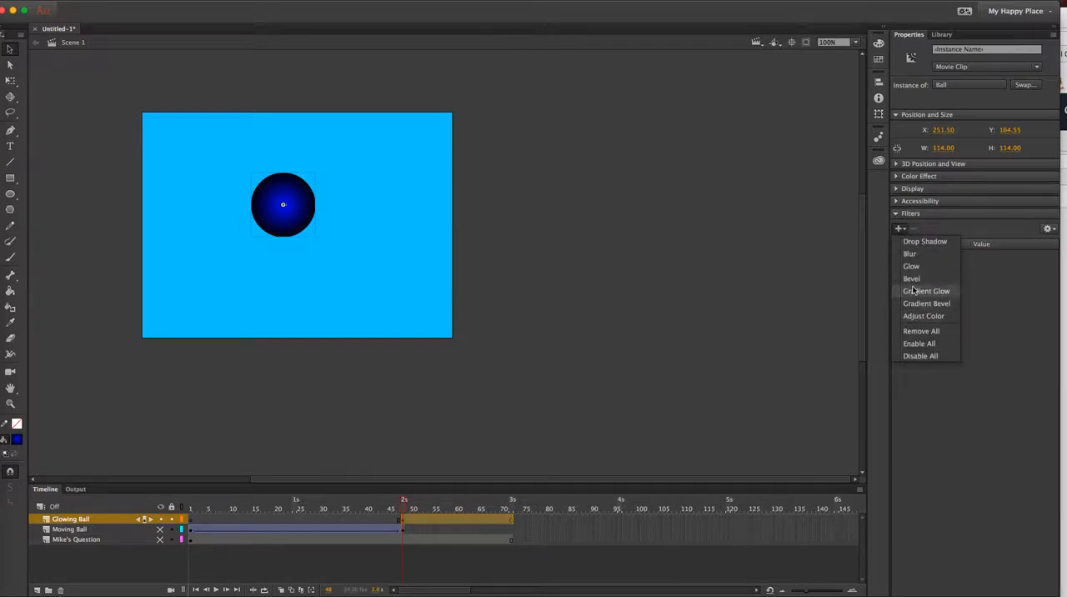
pyautogui.click(911, 266)
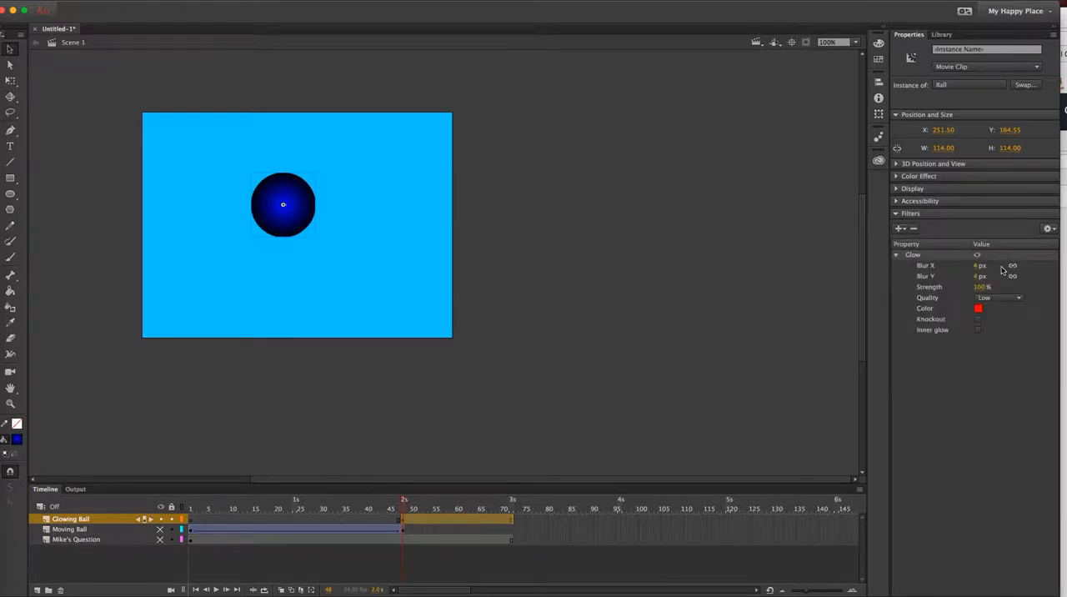
pyautogui.click(978, 309)
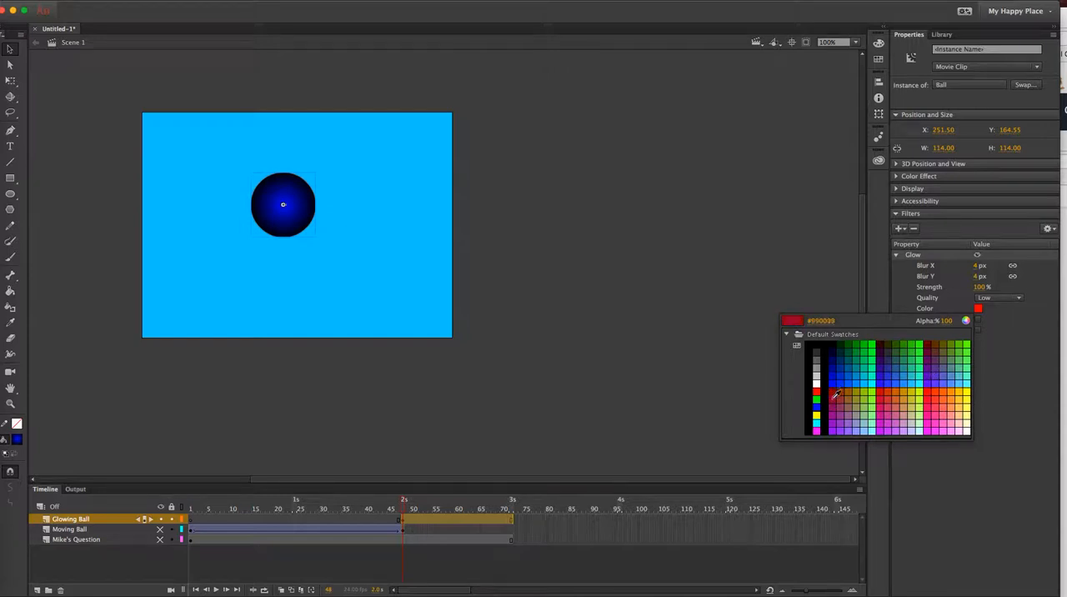
pyautogui.click(931, 343)
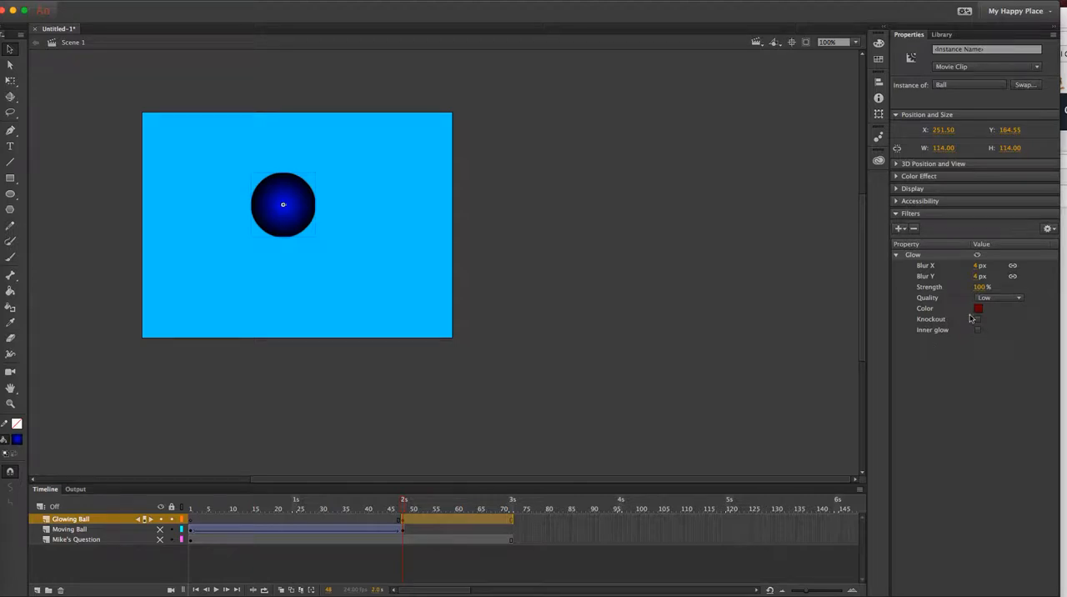
# Set the Glow's horizontal and vertical blur to about 177 px, try High quality, and return it to Low.
pyautogui.moveTo(976, 267); pyautogui.dragTo(1023, 281)
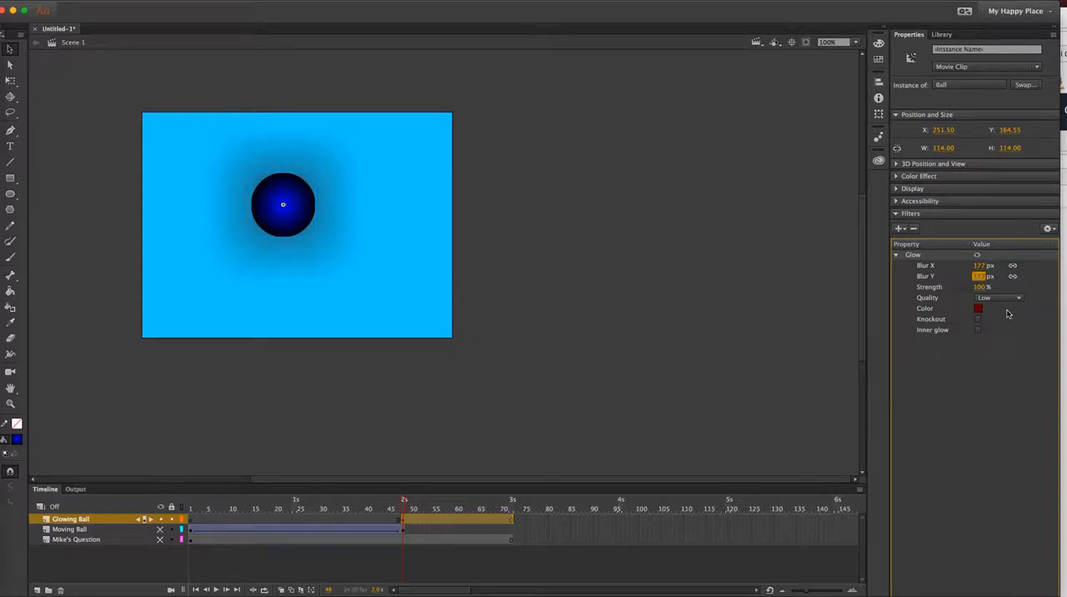
pyautogui.click(988, 300)
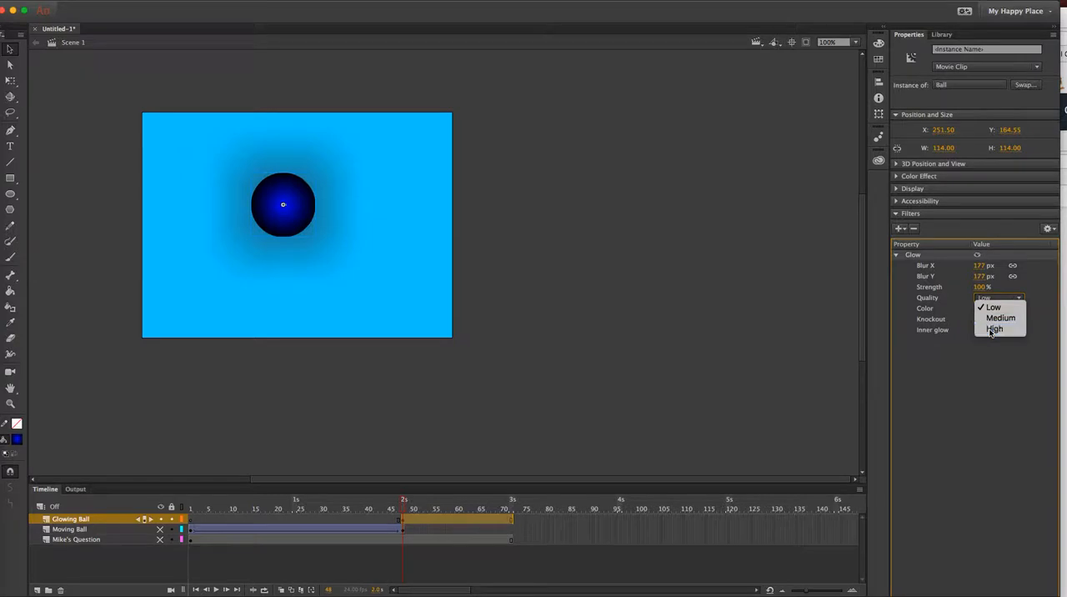
pyautogui.click(993, 329)
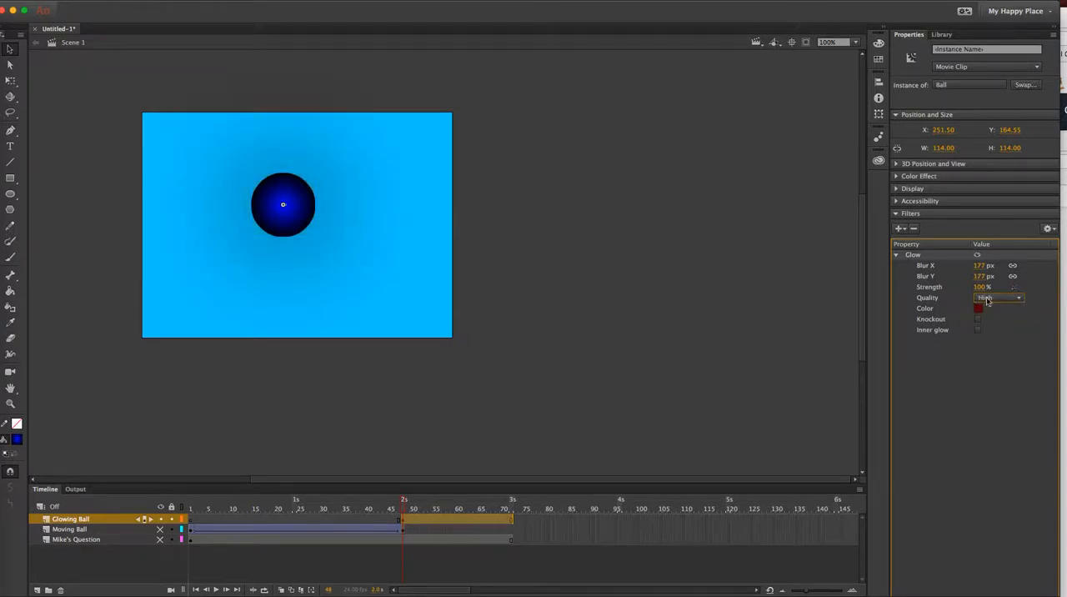
pyautogui.click(993, 298)
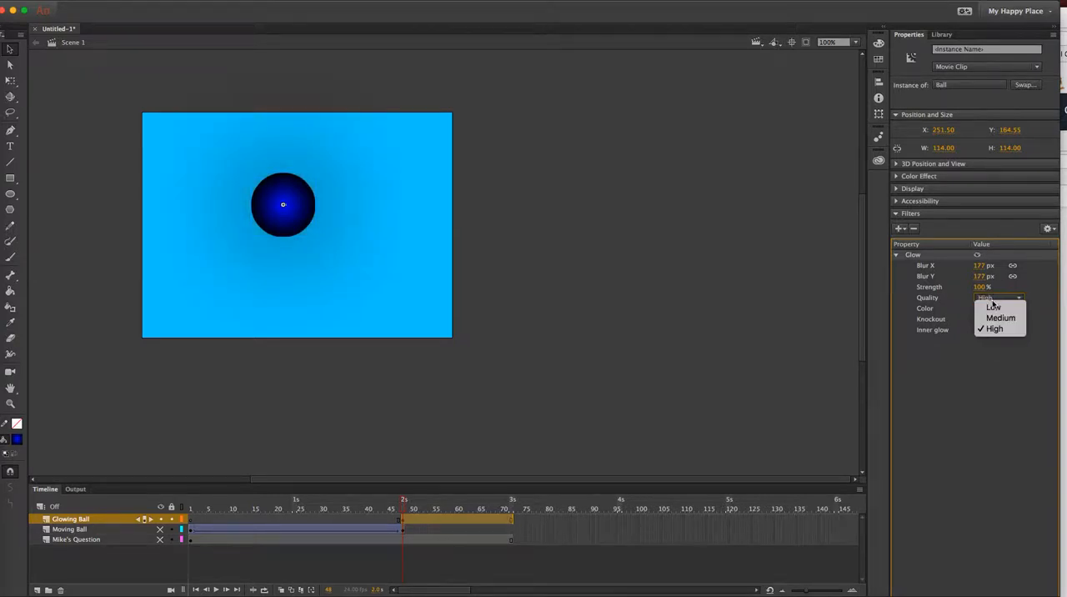
pyautogui.click(993, 307)
# Set the Glow's horizontal and vertical blur to about 152 px and its strength to about 260%.
pyautogui.moveTo(979, 276); pyautogui.dragTo(1060, 287)
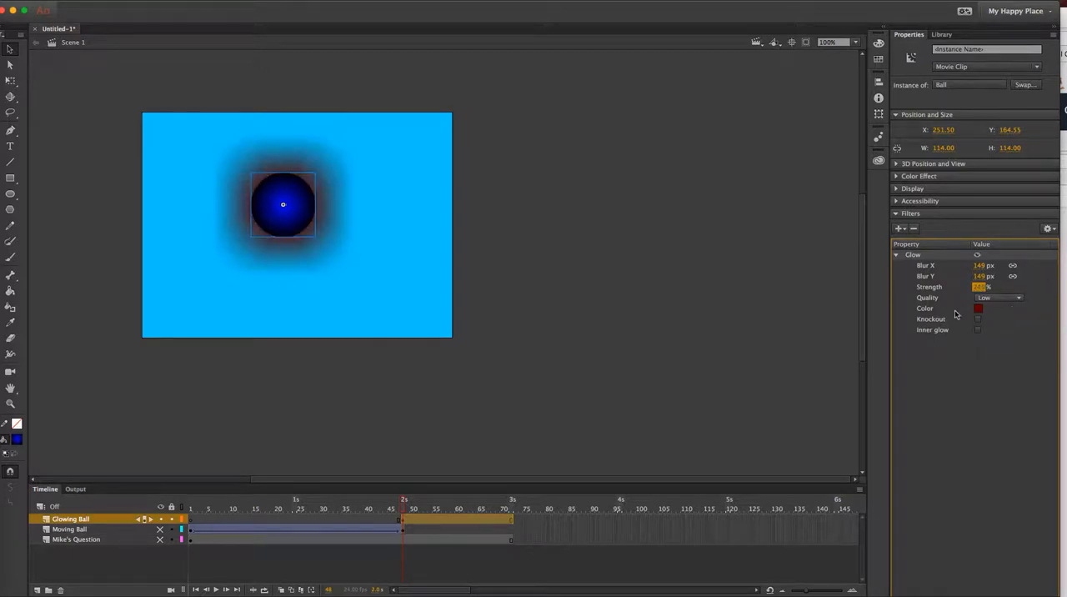
pyautogui.moveTo(979, 286); pyautogui.dragTo(1001, 295)
pyautogui.moveTo(981, 266); pyautogui.dragTo(1007, 290)
# Set the Glow's quality to High, increase its strength to about 460%, and deselect the ball.
pyautogui.click(1000, 298)
pyautogui.click(995, 330)
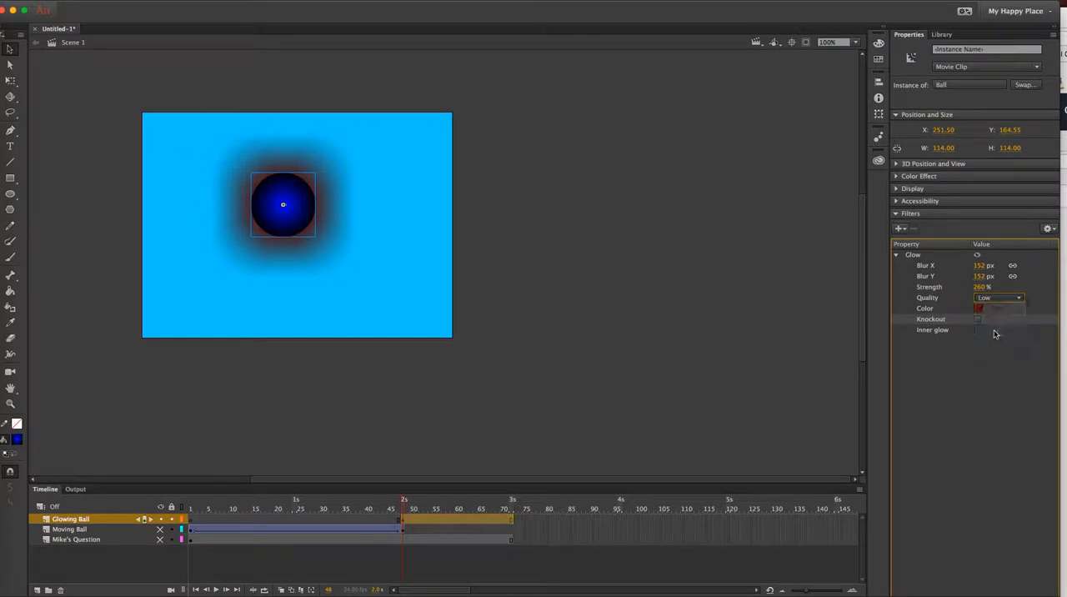
pyautogui.click(980, 287)
pyautogui.moveTo(978, 288); pyautogui.dragTo(1015, 292)
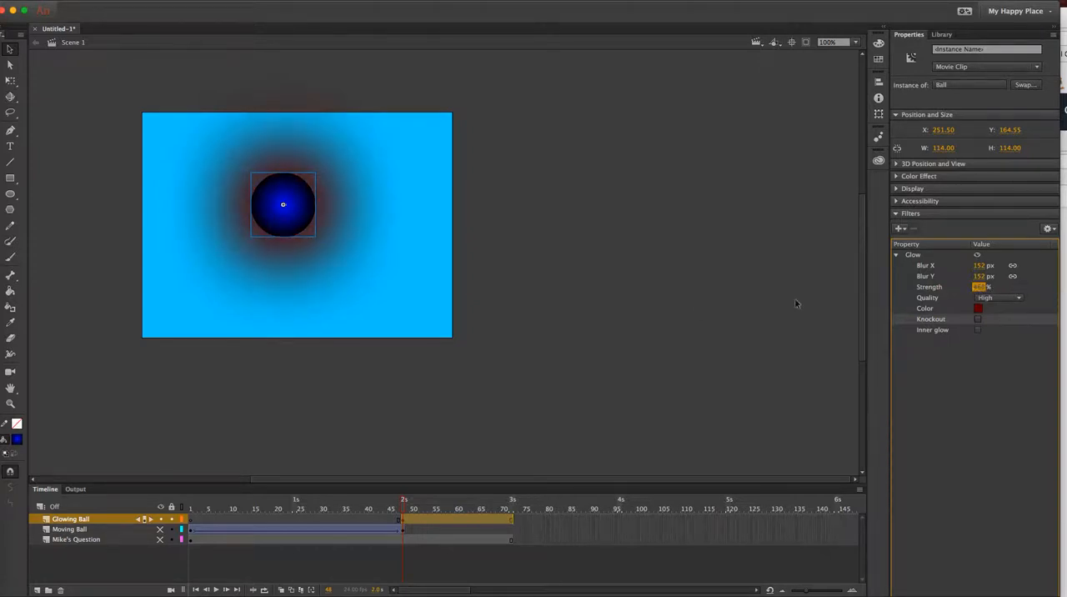
pyautogui.click(501, 322)
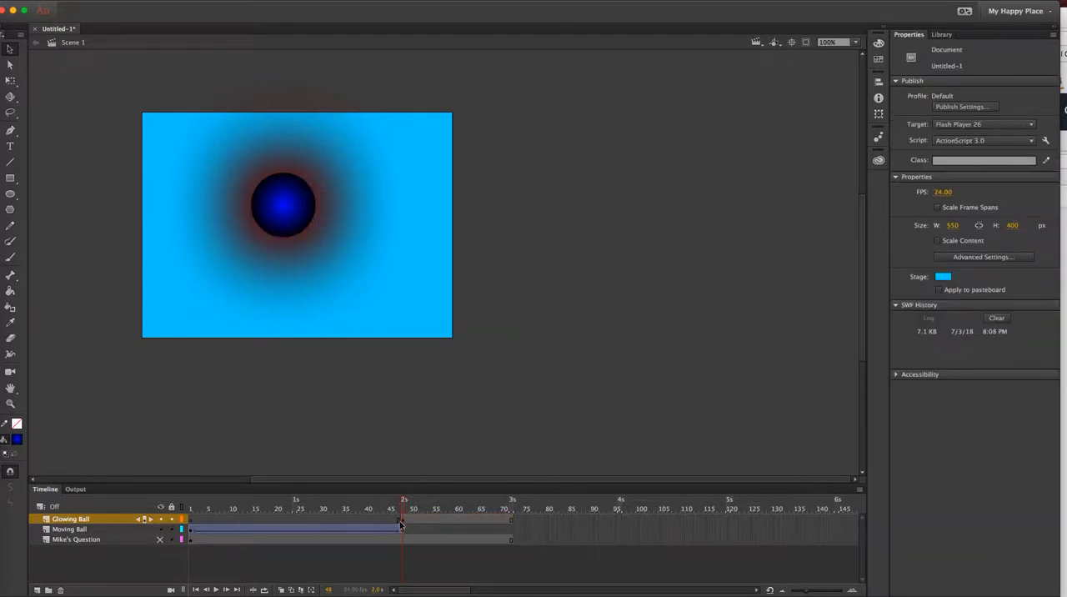
pyautogui.moveTo(403, 501)
pyautogui.mouseDown()
pyautogui.moveTo(188, 520)
pyautogui.moveTo(402, 518)
pyautogui.mouseUp()
pyautogui.moveTo(402, 517); pyautogui.dragTo(503, 525)
pyautogui.click(403, 532)
pyautogui.click(444, 521)
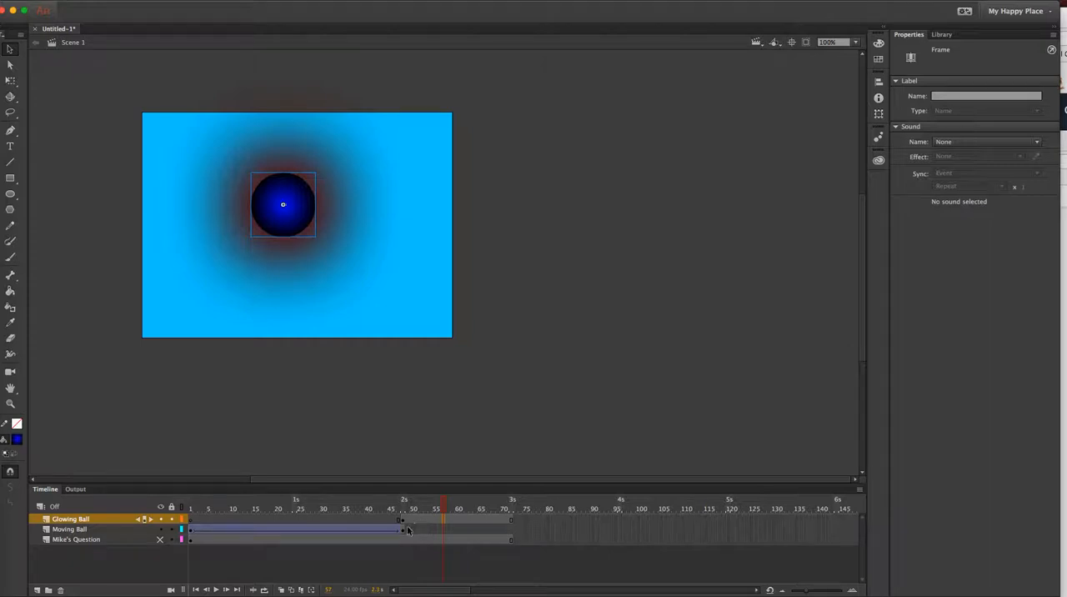
pyautogui.click(415, 521)
pyautogui.click(59, 520)
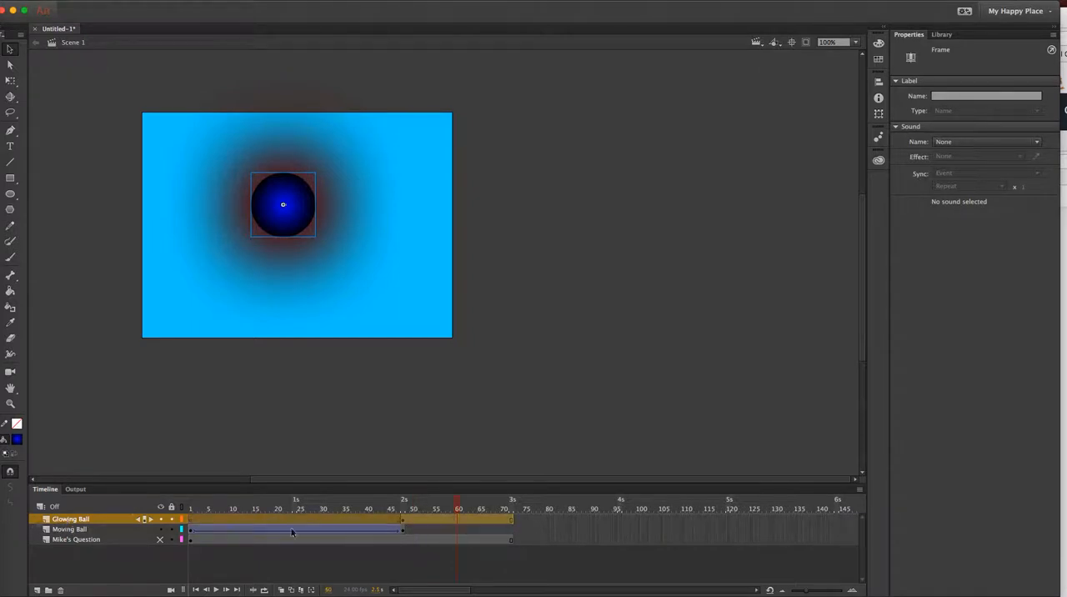
# Move the glowing frame span on the Glowing Ball layer so that it starts at frame 73.
pyautogui.click(403, 520)
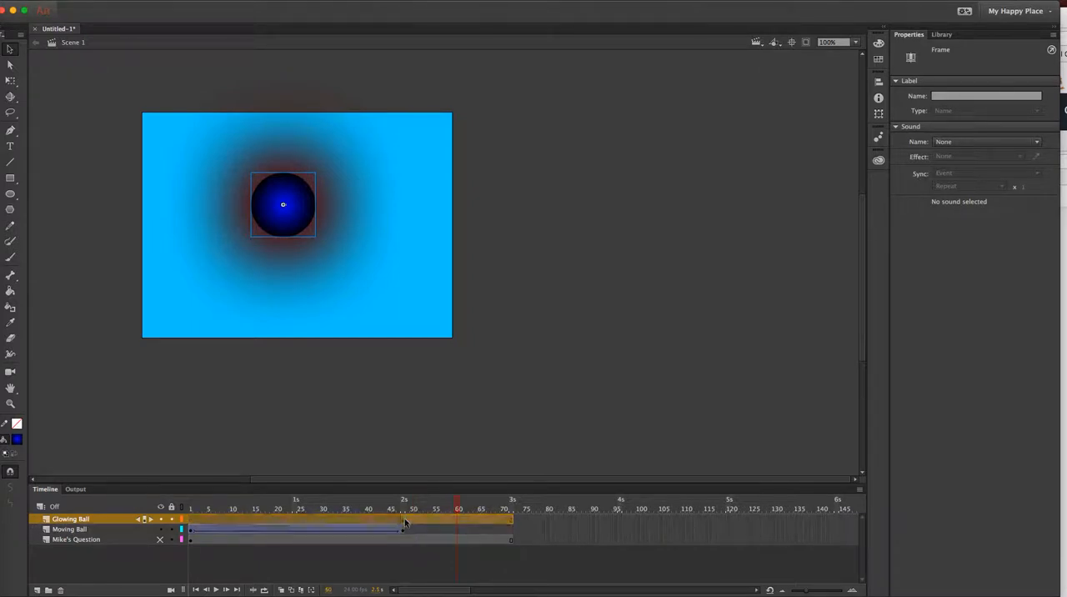
pyautogui.click(512, 524)
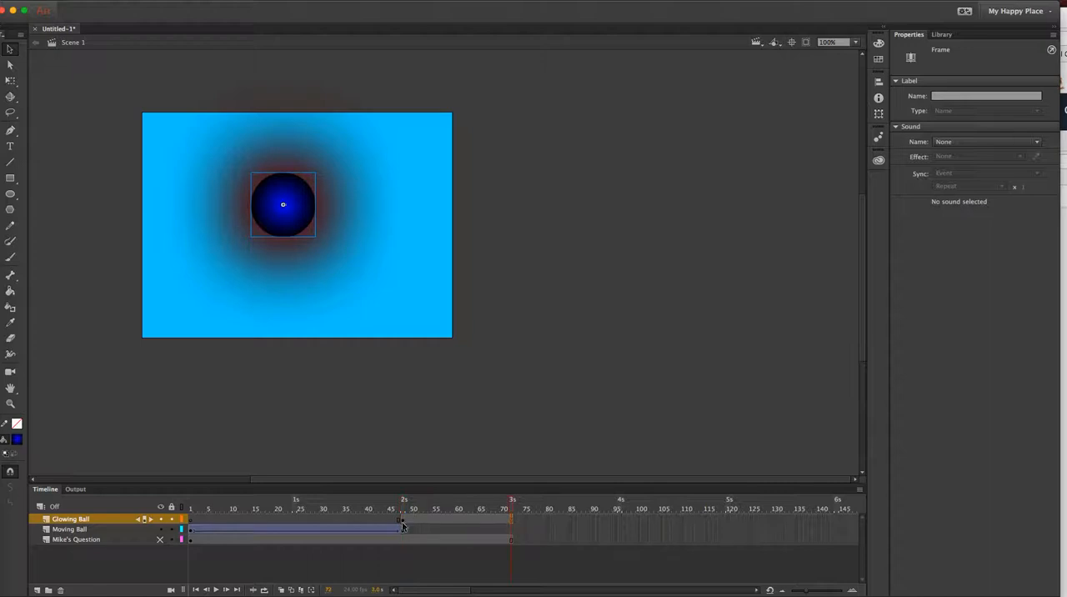
pyautogui.click(403, 522)
pyautogui.keyDown('shift'); pyautogui.click(512, 523); pyautogui.keyUp('shift')
pyautogui.moveTo(443, 517); pyautogui.dragTo(557, 521)
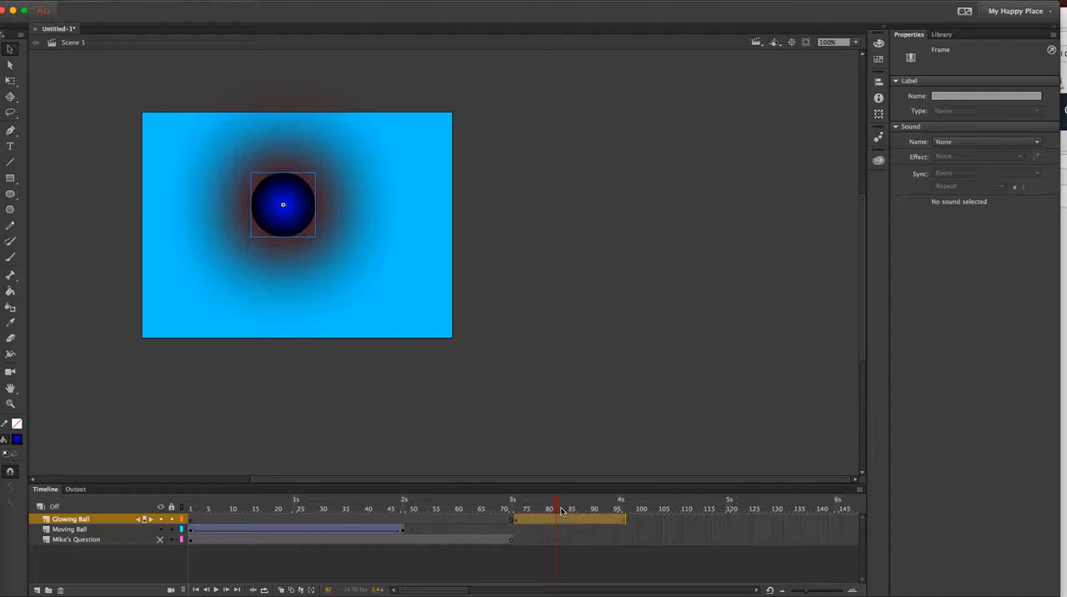
# Extend the Moving Ball layer from its last keyframe by inserting frames up to frame 72.
pyautogui.click(402, 531)
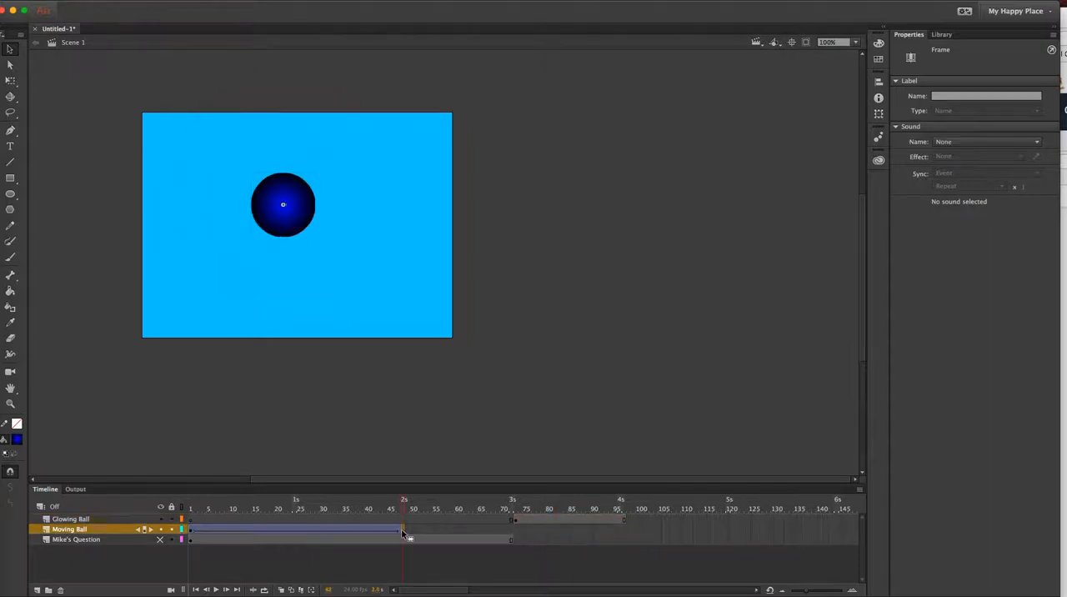
pyautogui.click(511, 535)
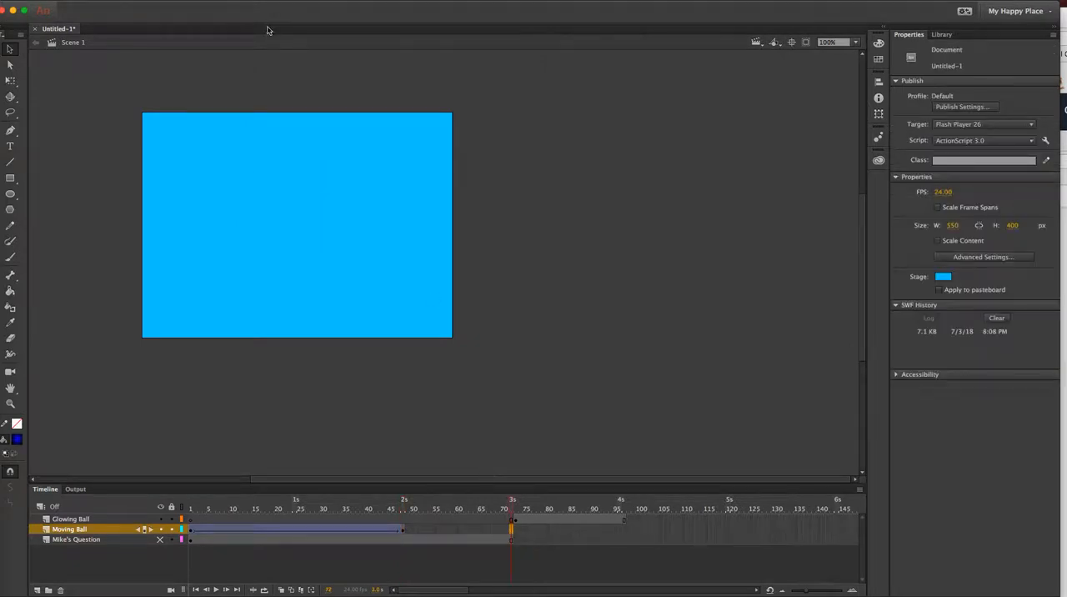
pyautogui.click(159, 1)
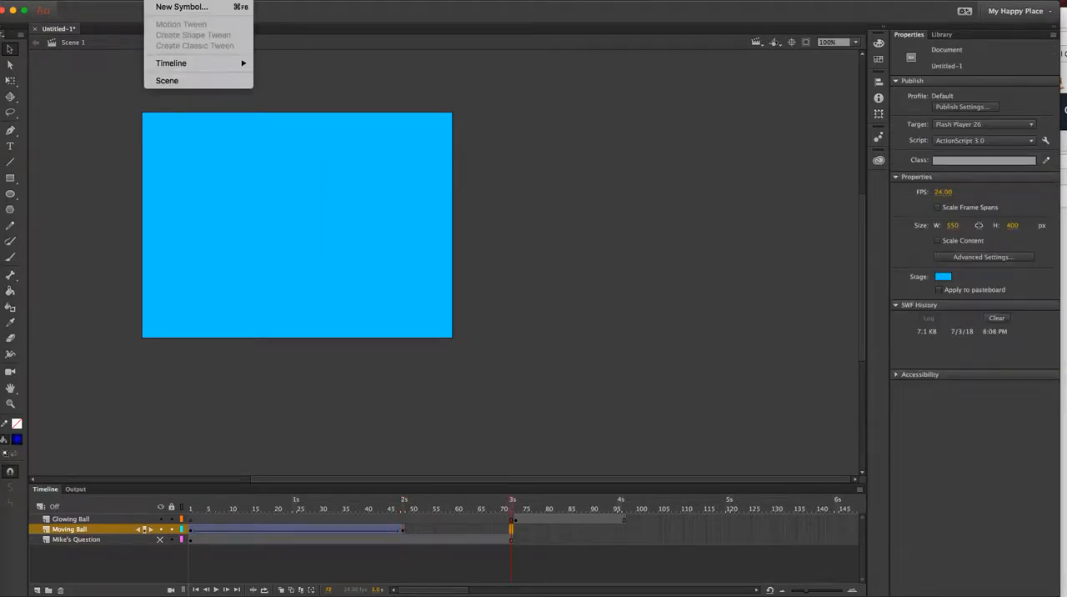
pyautogui.moveTo(192, 64)
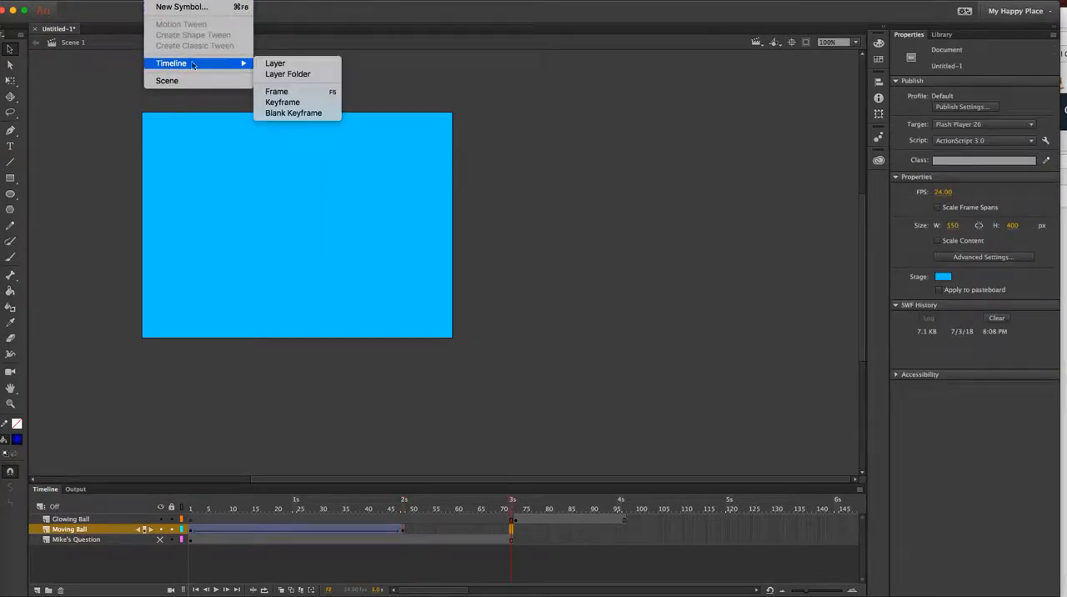
pyautogui.click(282, 91)
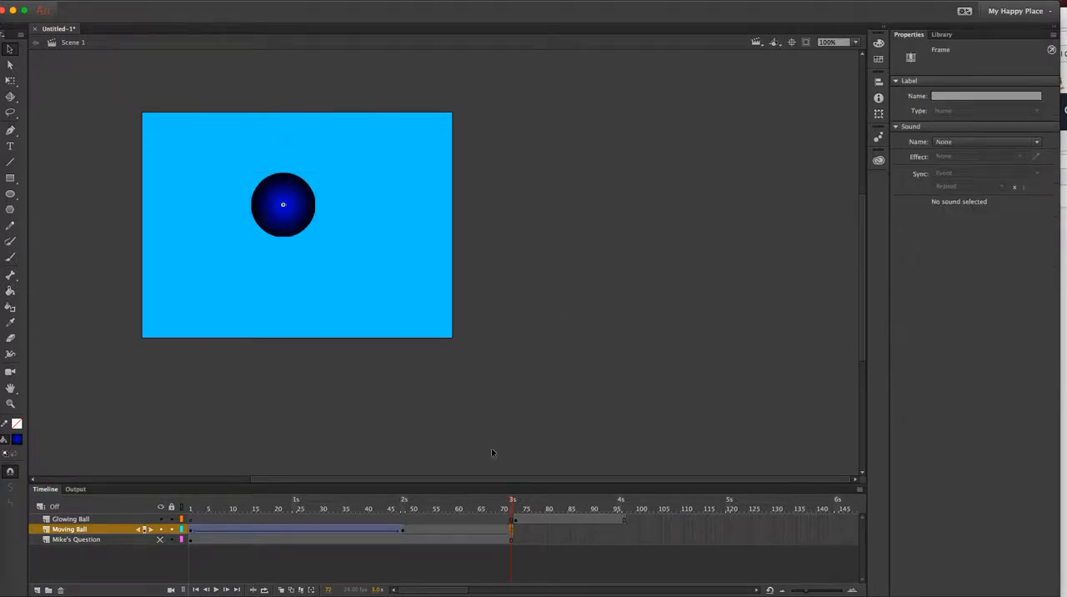
# Scrub through the timeline from frame 1 to frame 97 to check the ball's rise, pause and glow.
pyautogui.moveTo(513, 509); pyautogui.dragTo(179, 511)
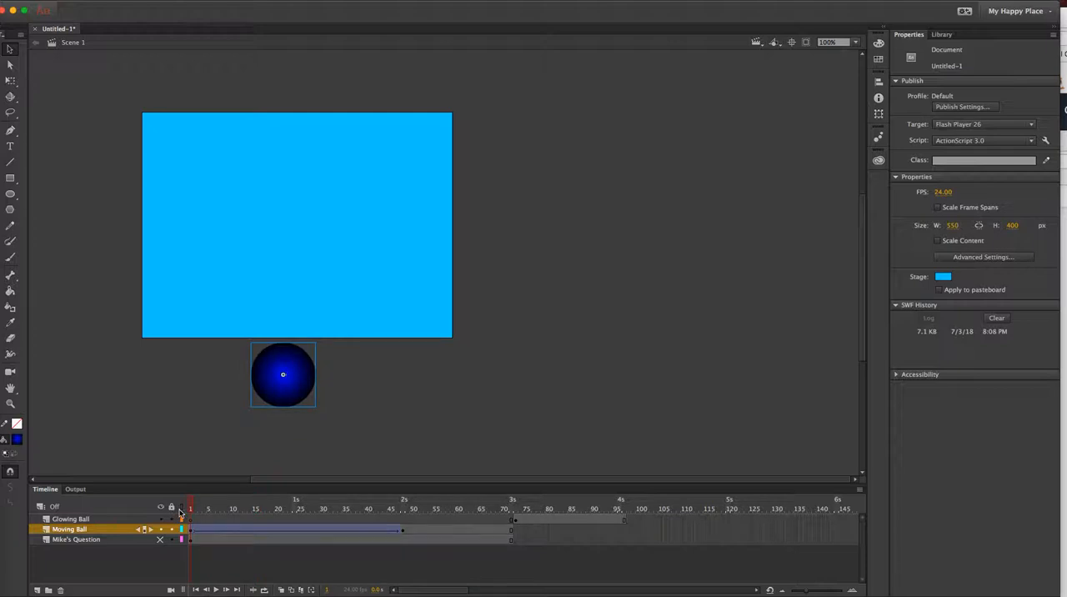
pyautogui.moveTo(193, 509); pyautogui.dragTo(403, 506)
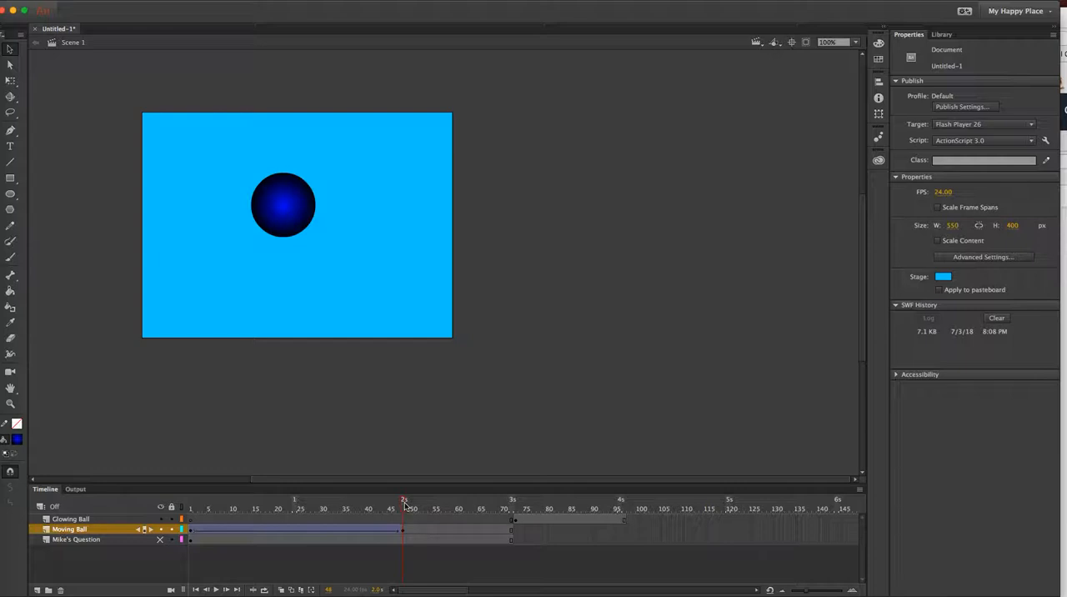
pyautogui.moveTo(405, 506); pyautogui.dragTo(513, 517)
pyautogui.moveTo(512, 506); pyautogui.dragTo(623, 518)
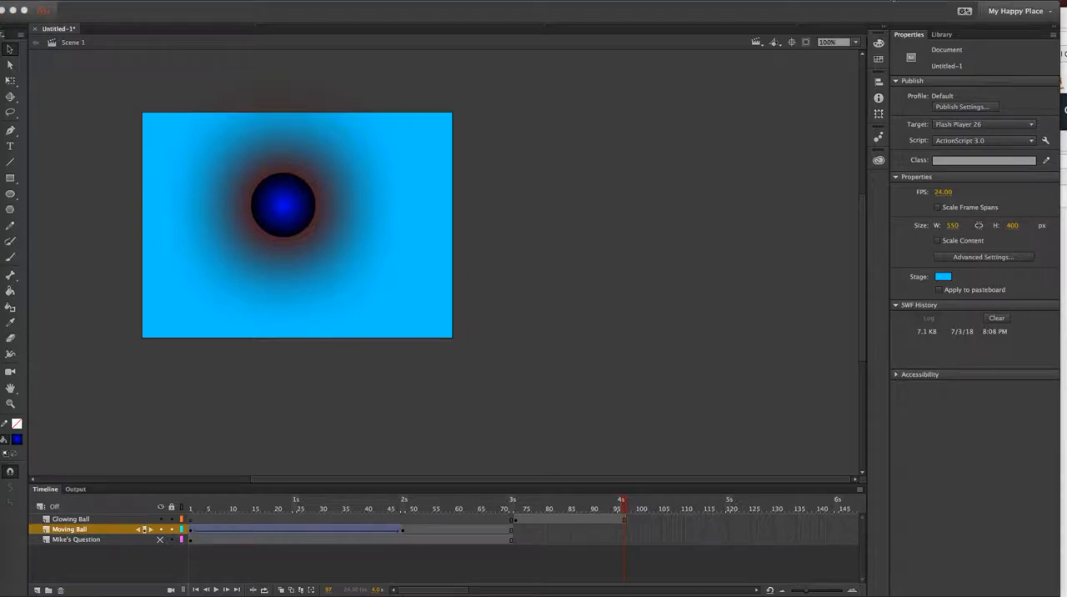
pyautogui.click(911, 1)
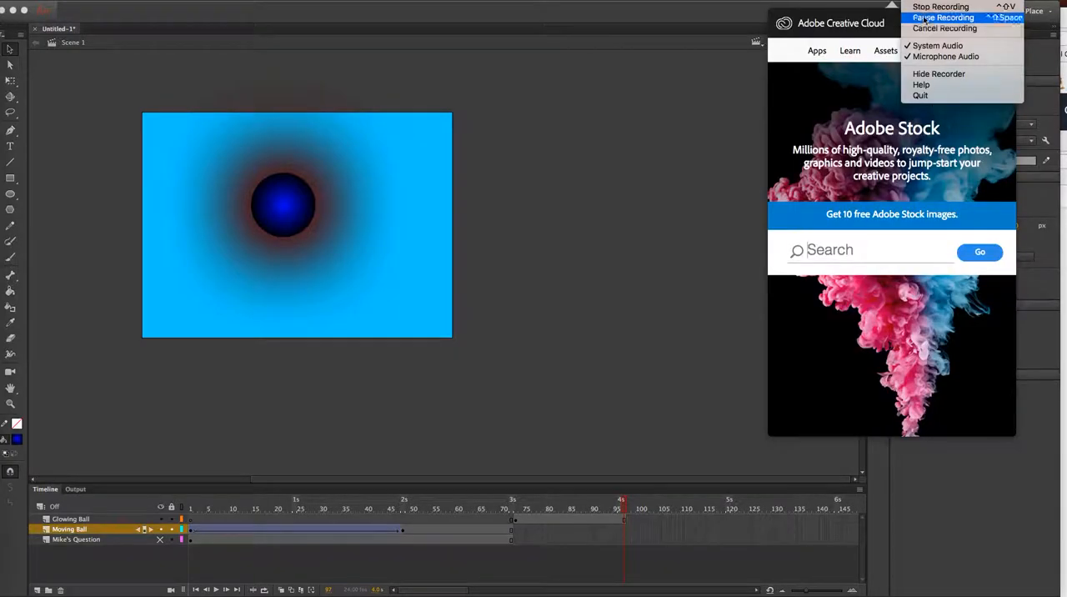